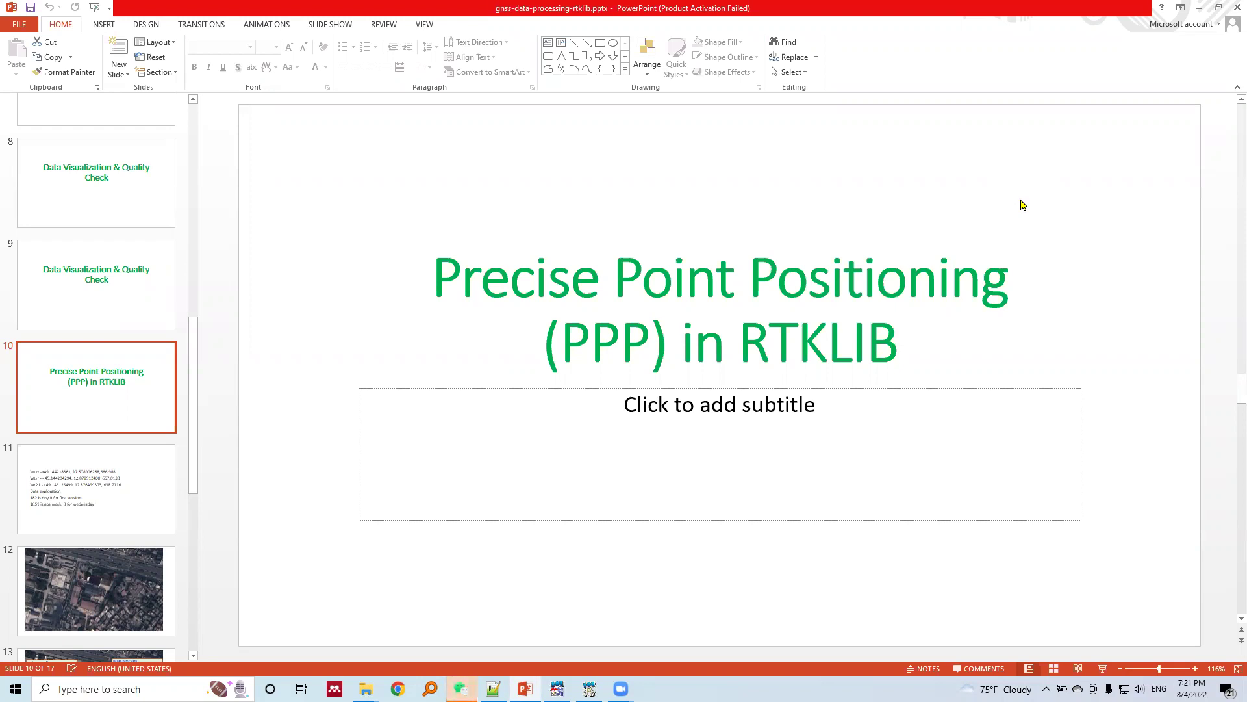
# Minimize PowerPoint to reveal the RTKPOST window and the E:\data folder
pyautogui.click(1199, 8)
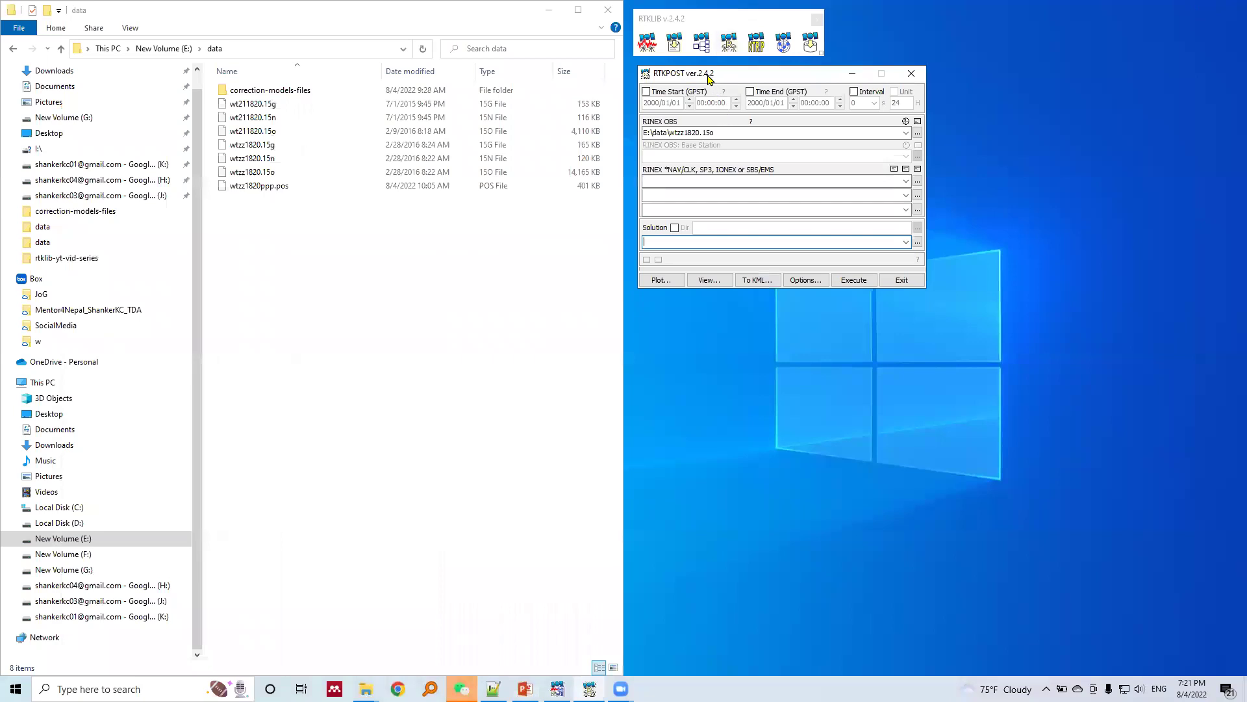
# Nudge the RTKPOST ver.2.4.2 window into place and open its Options dialog
pyautogui.moveTo(708, 77); pyautogui.dragTo(706, 76)
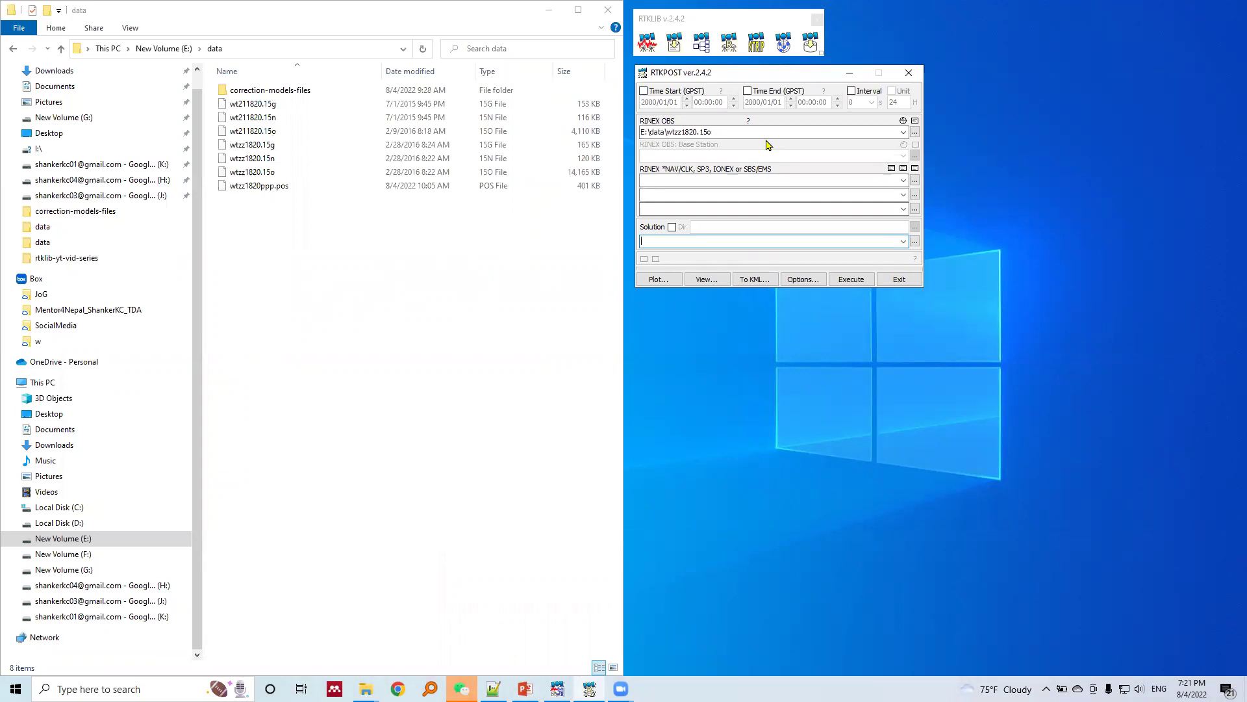
pyautogui.click(800, 280)
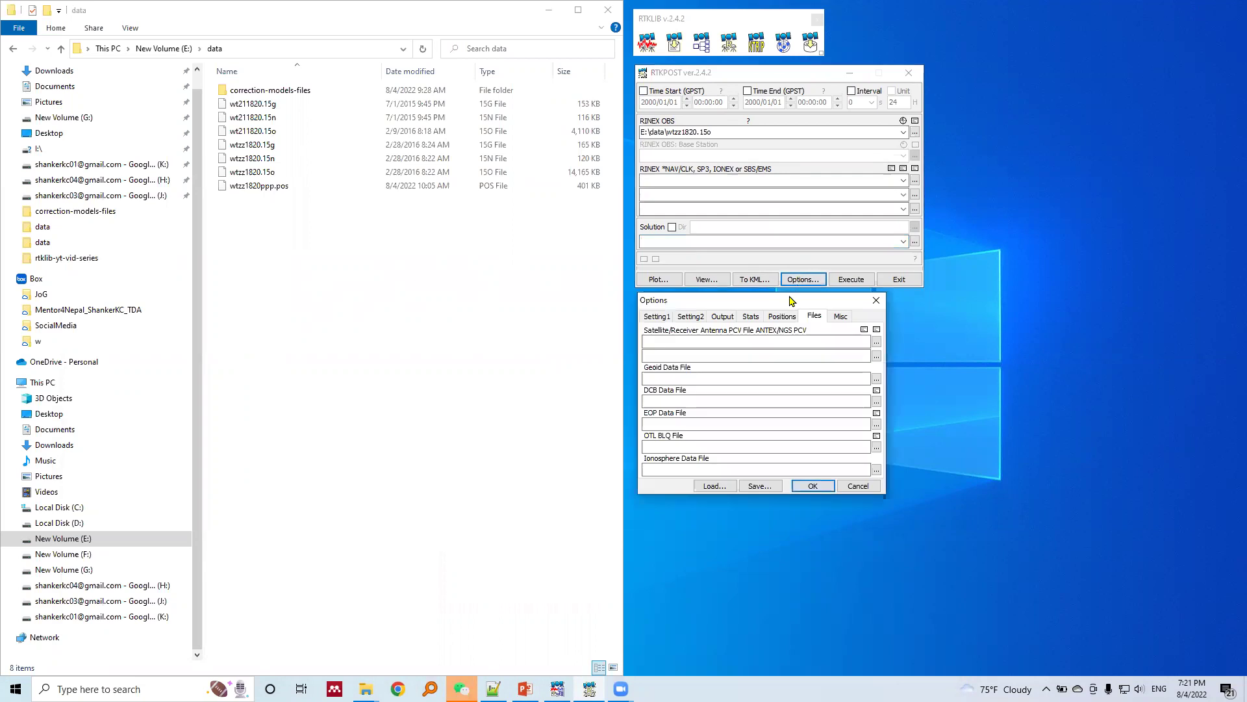
# Choose PPP Static as the positioning mode on the Setting1 page
pyautogui.click(656, 316)
pyautogui.click(808, 335)
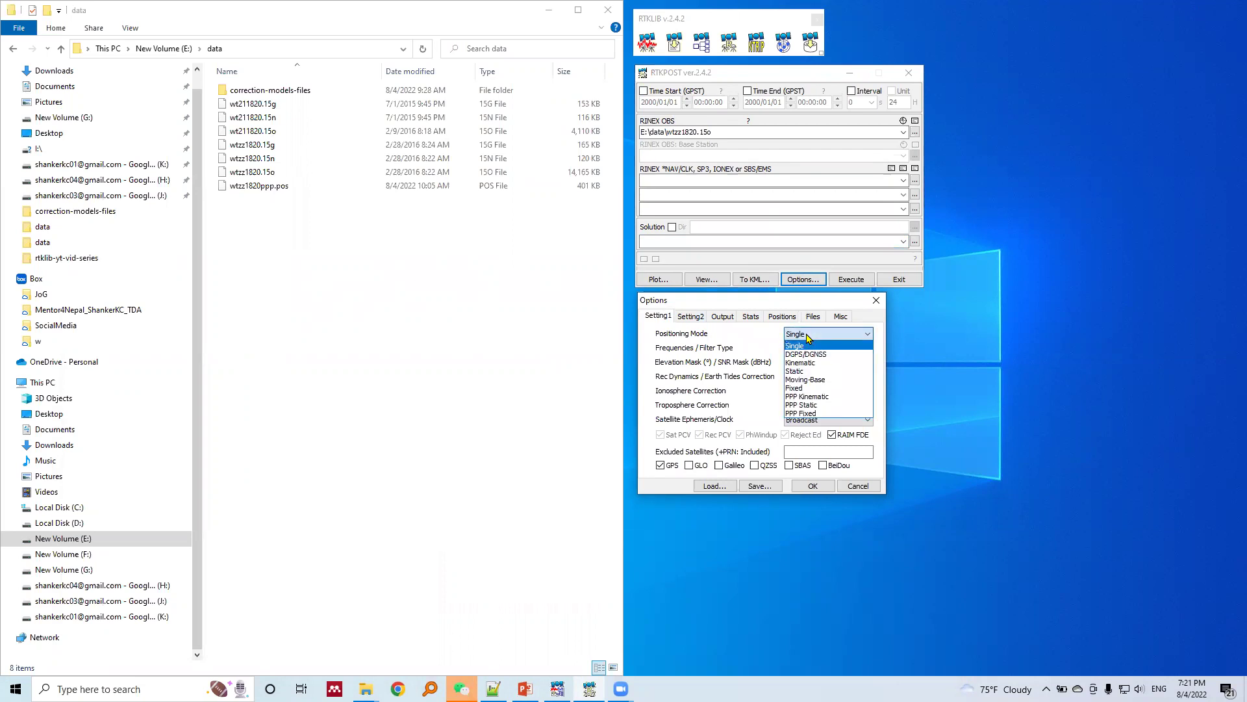
pyautogui.click(801, 405)
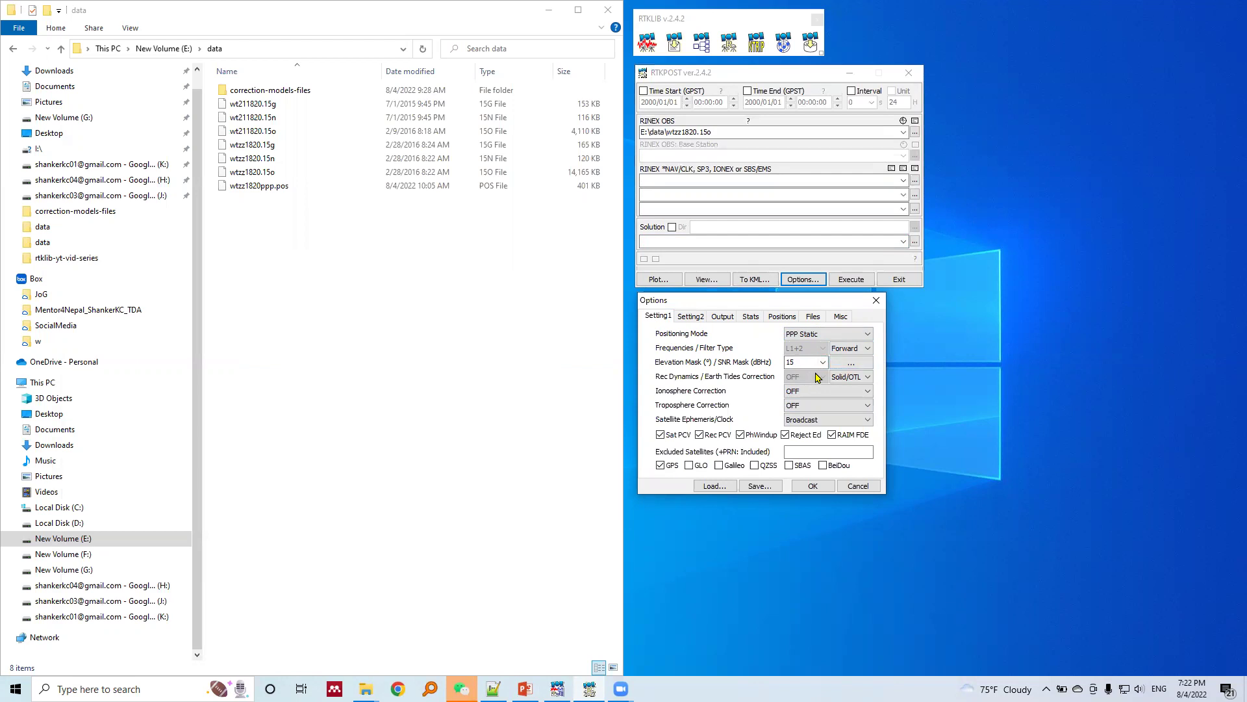
# Keep Solid/OTL tides and set Iono-Free LC, Estimate ZTD, Precise ephemeris/clock, and toggle satellite PCV
pyautogui.click(848, 378)
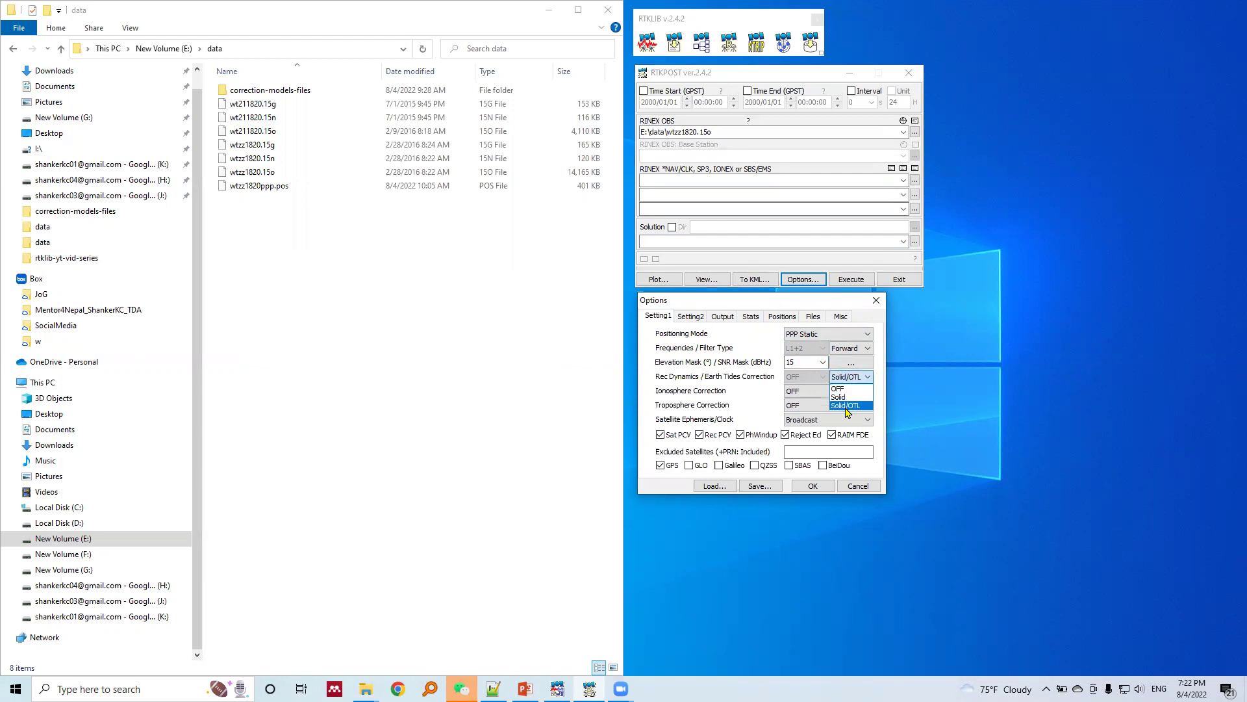
pyautogui.click(848, 405)
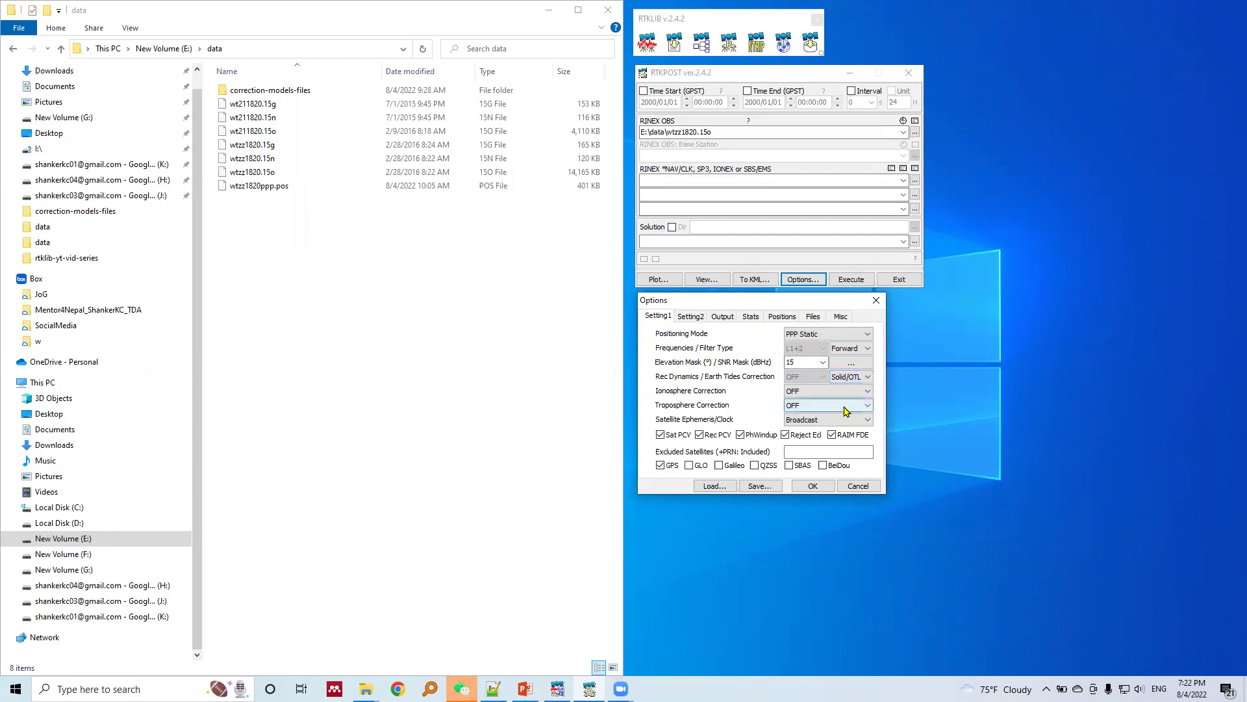
pyautogui.click(809, 392)
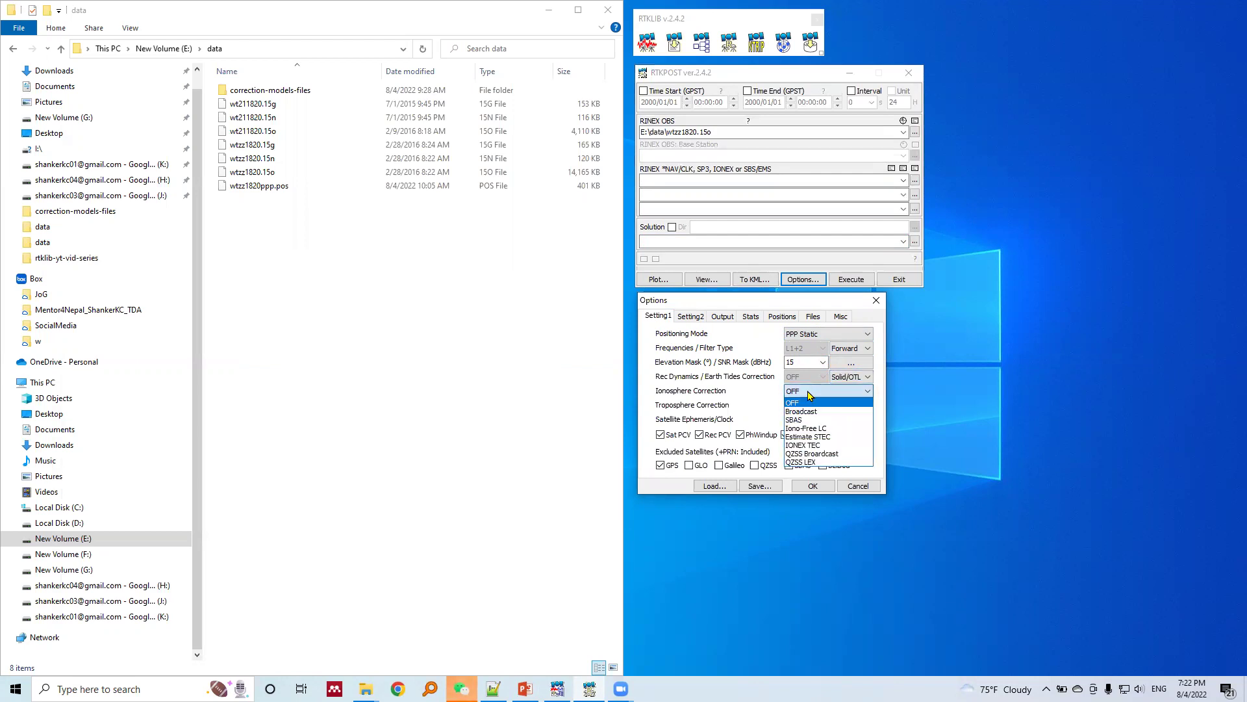
pyautogui.click(814, 430)
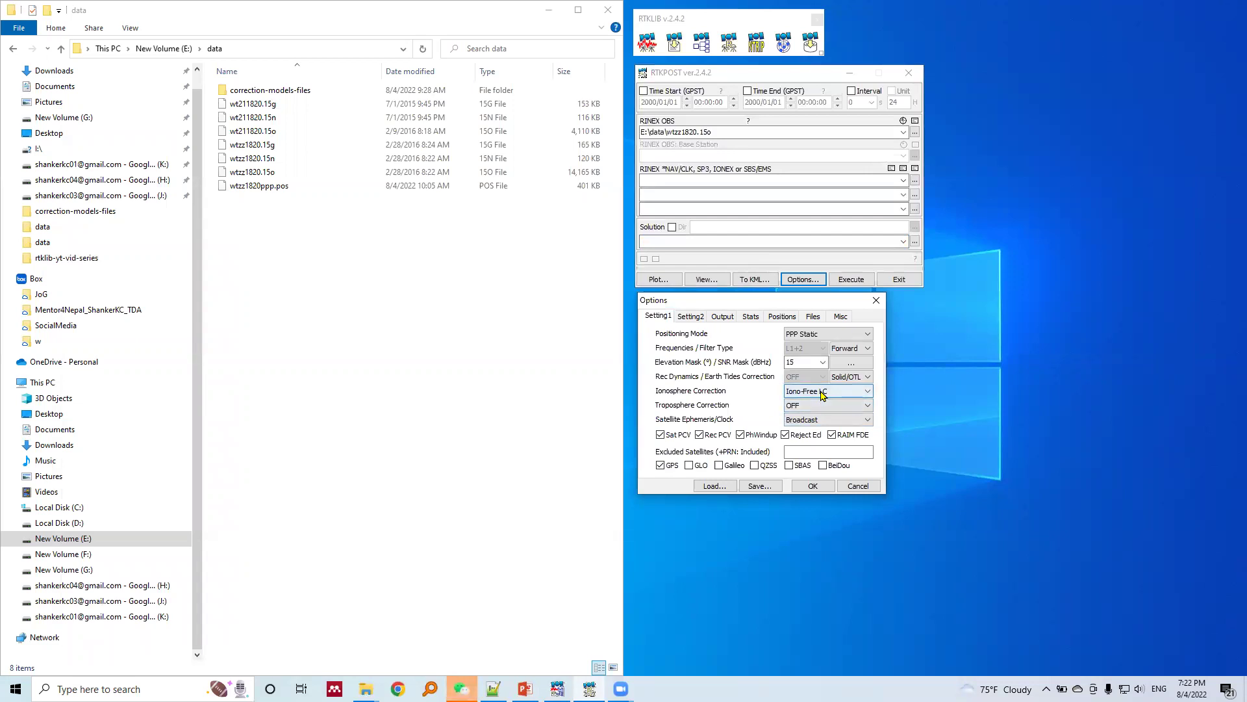
pyautogui.click(798, 406)
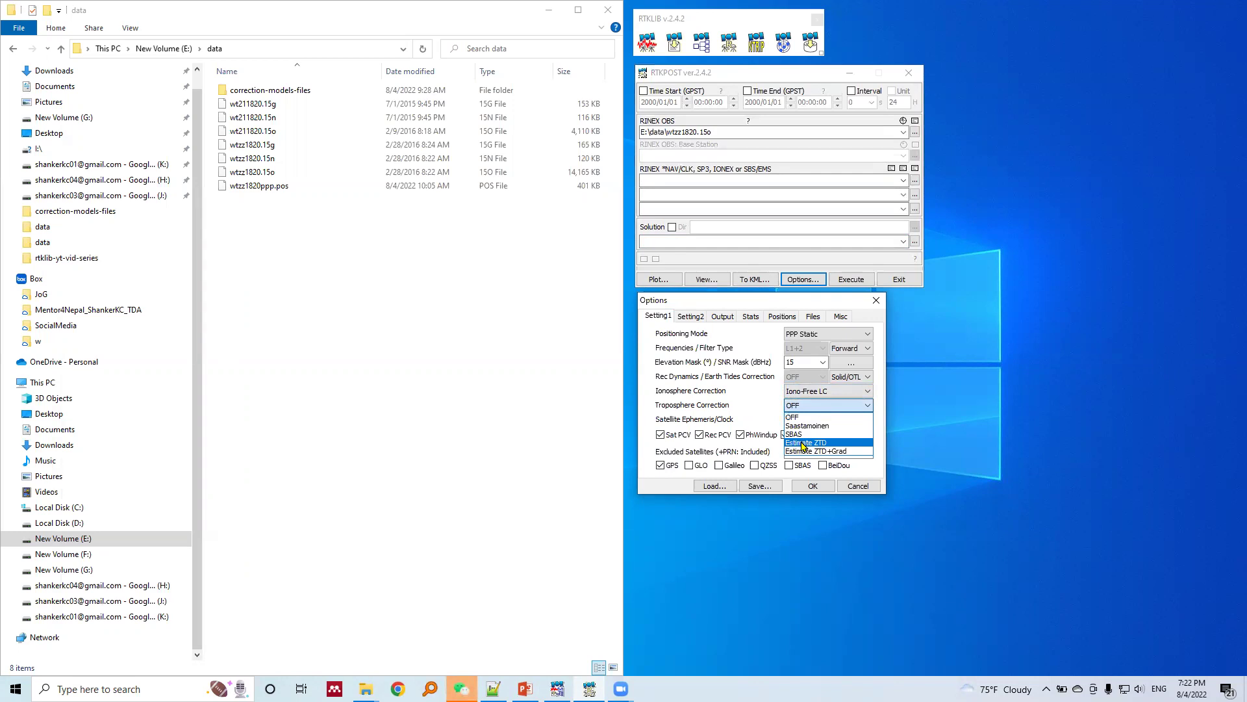
pyautogui.click(803, 446)
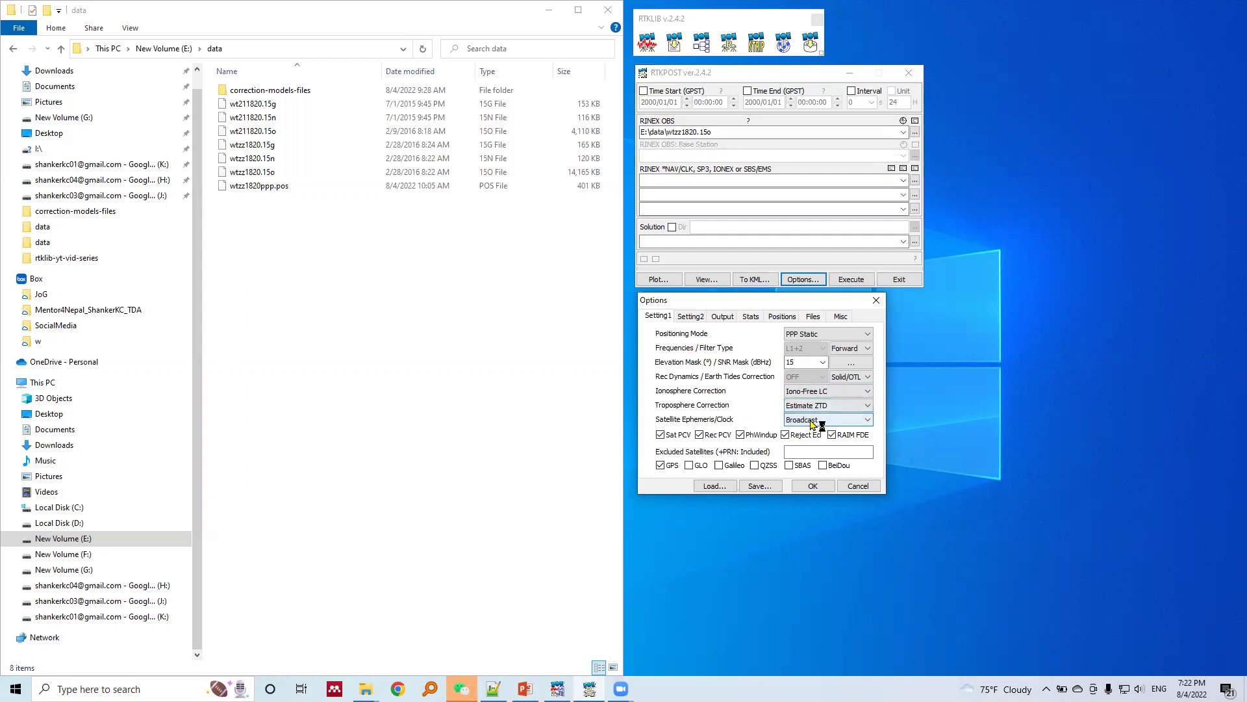
pyautogui.click(812, 420)
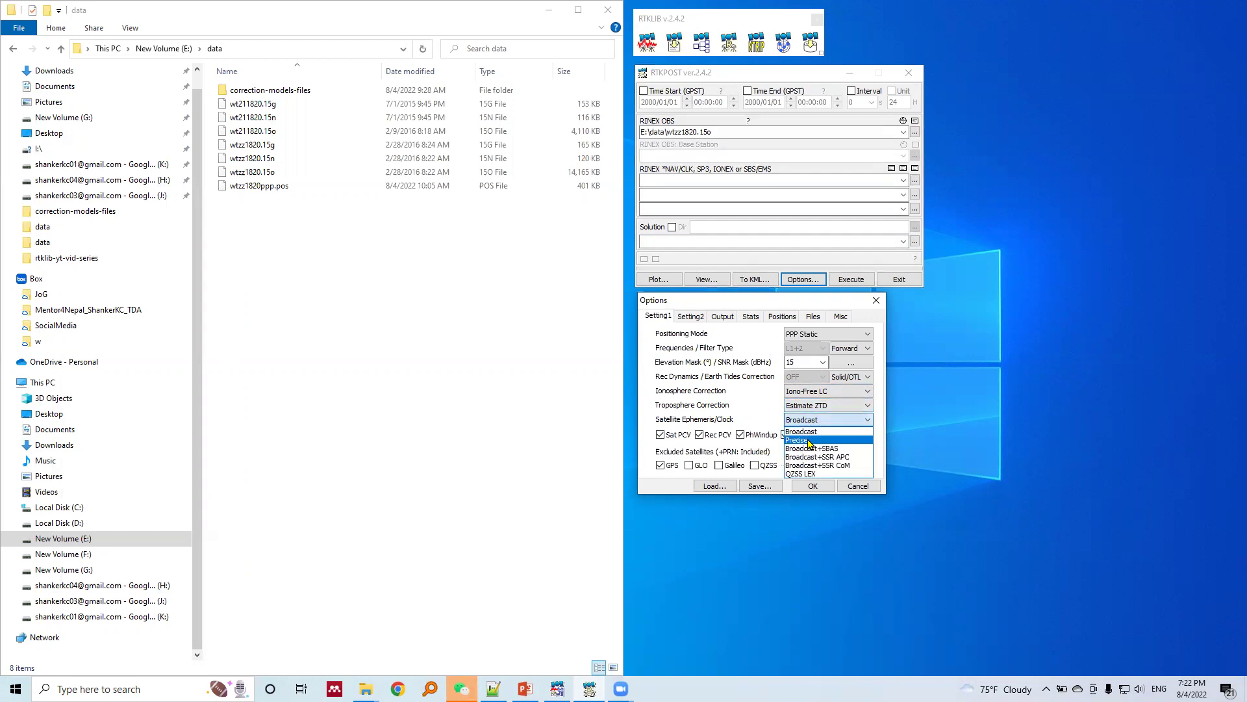
pyautogui.click(812, 440)
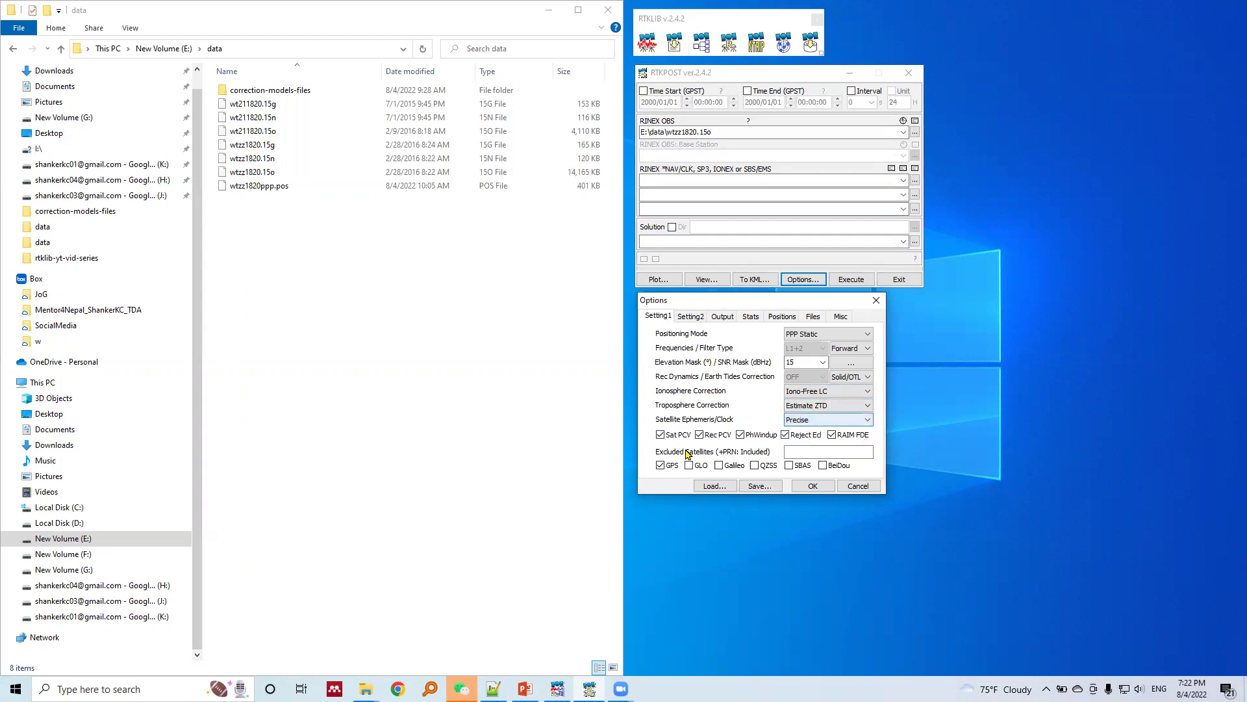
pyautogui.click(660, 436)
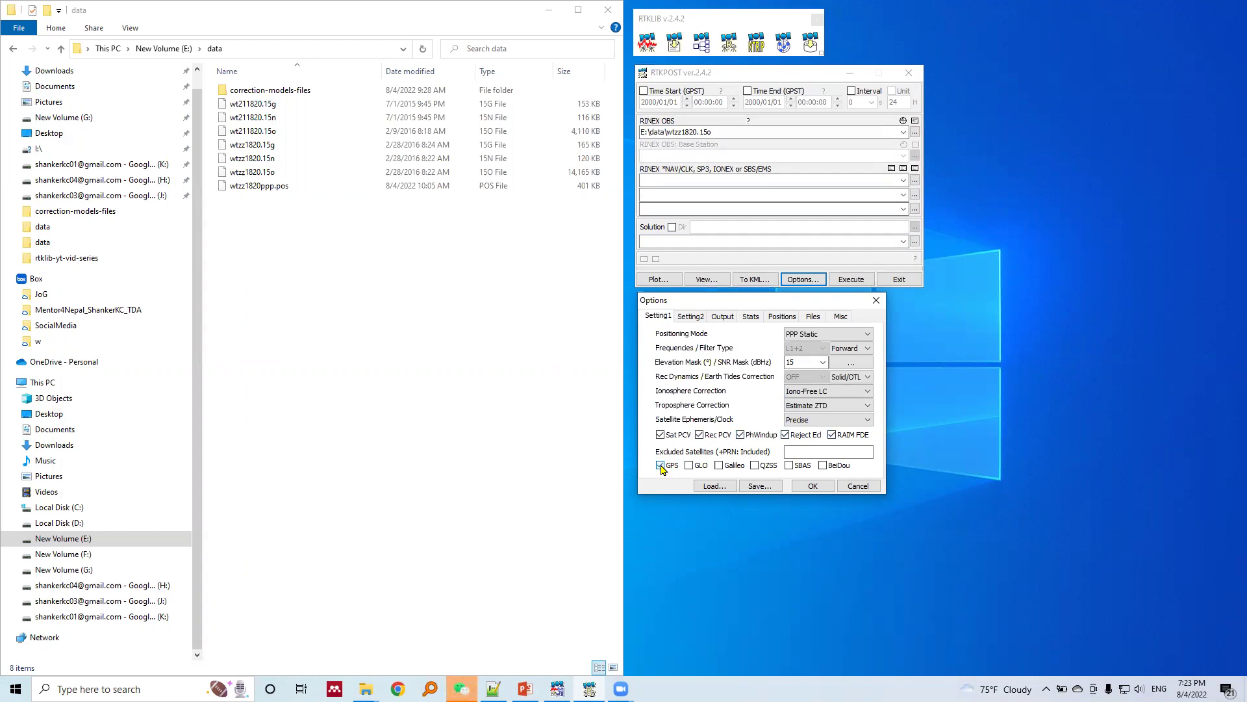
# Look over the Setting2, Output, Stats and Positions pages, then select the Files page's satellite PCV entry
pyautogui.click(690, 318)
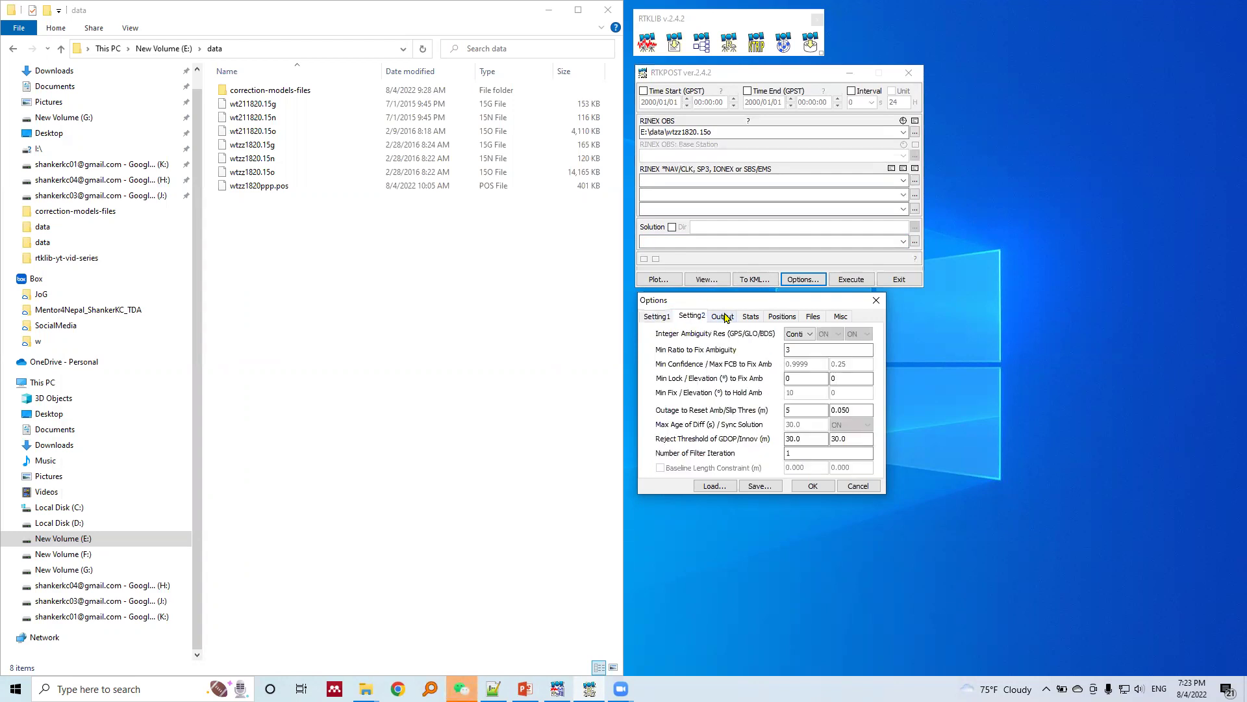
pyautogui.click(726, 318)
pyautogui.click(751, 316)
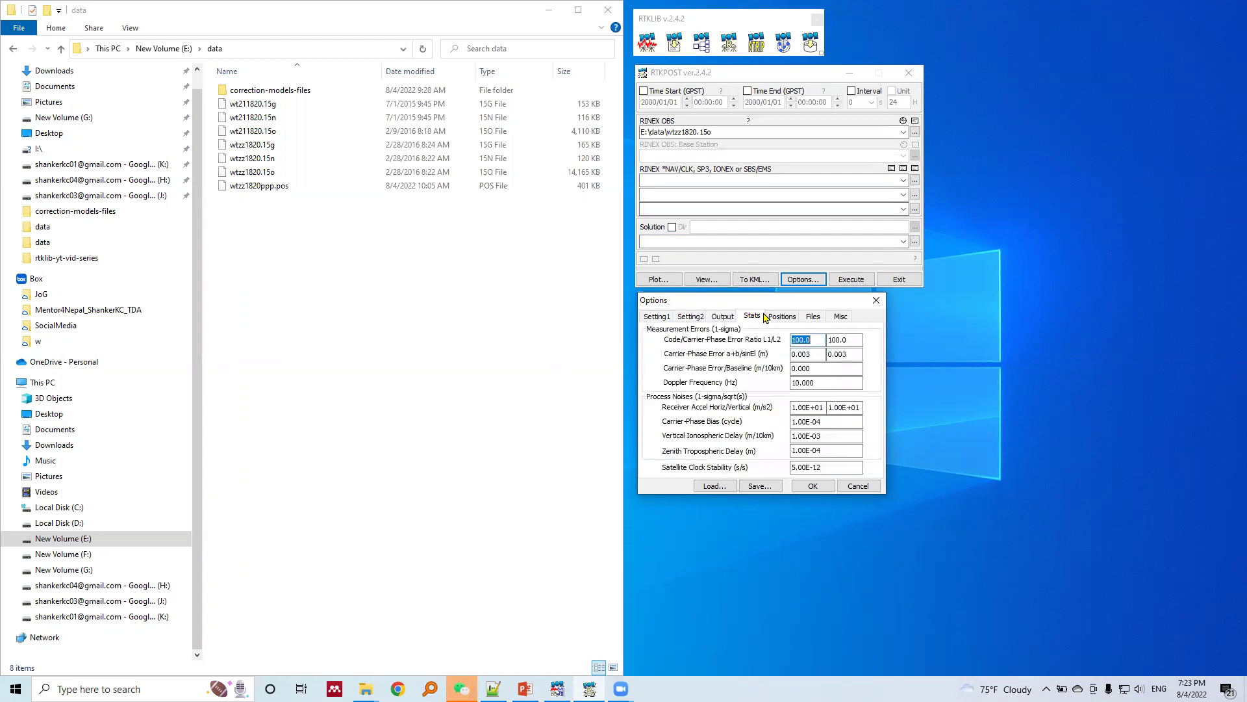
pyautogui.click(781, 318)
pyautogui.click(814, 317)
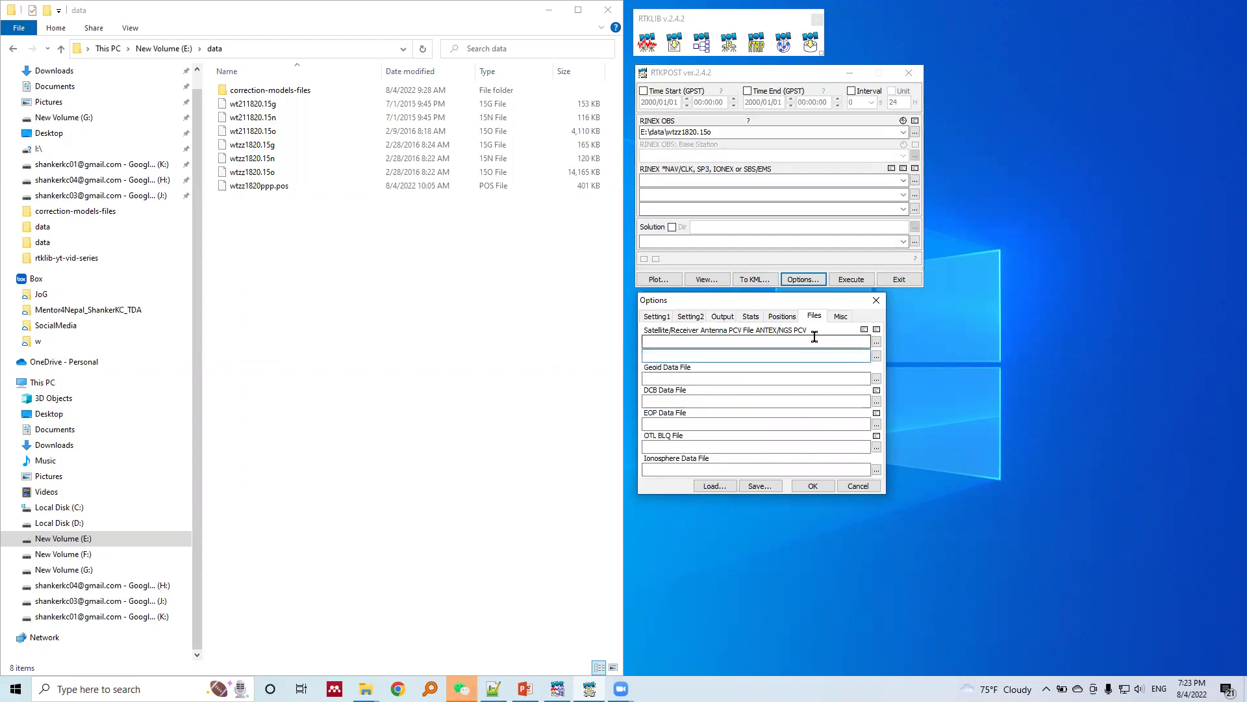
pyautogui.click(703, 342)
# Load igs08_1887.atx as both the satellite and receiver antenna PCV file
pyautogui.click(877, 342)
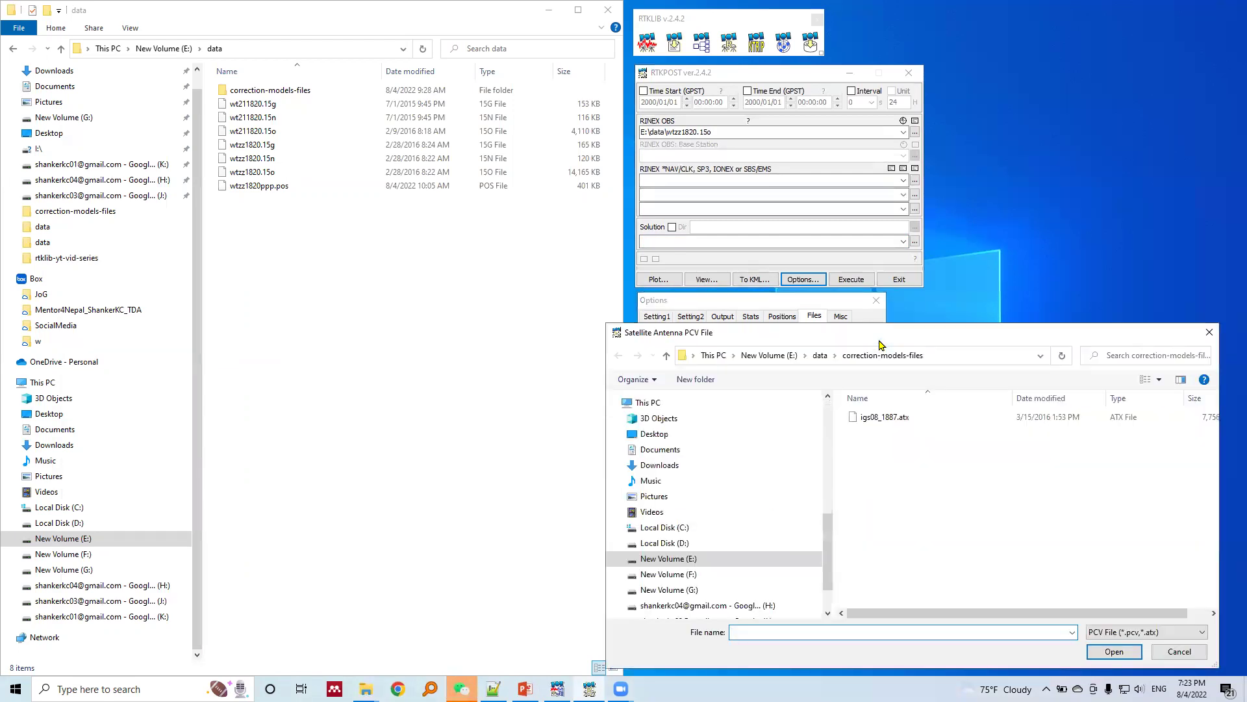
pyautogui.click(884, 419)
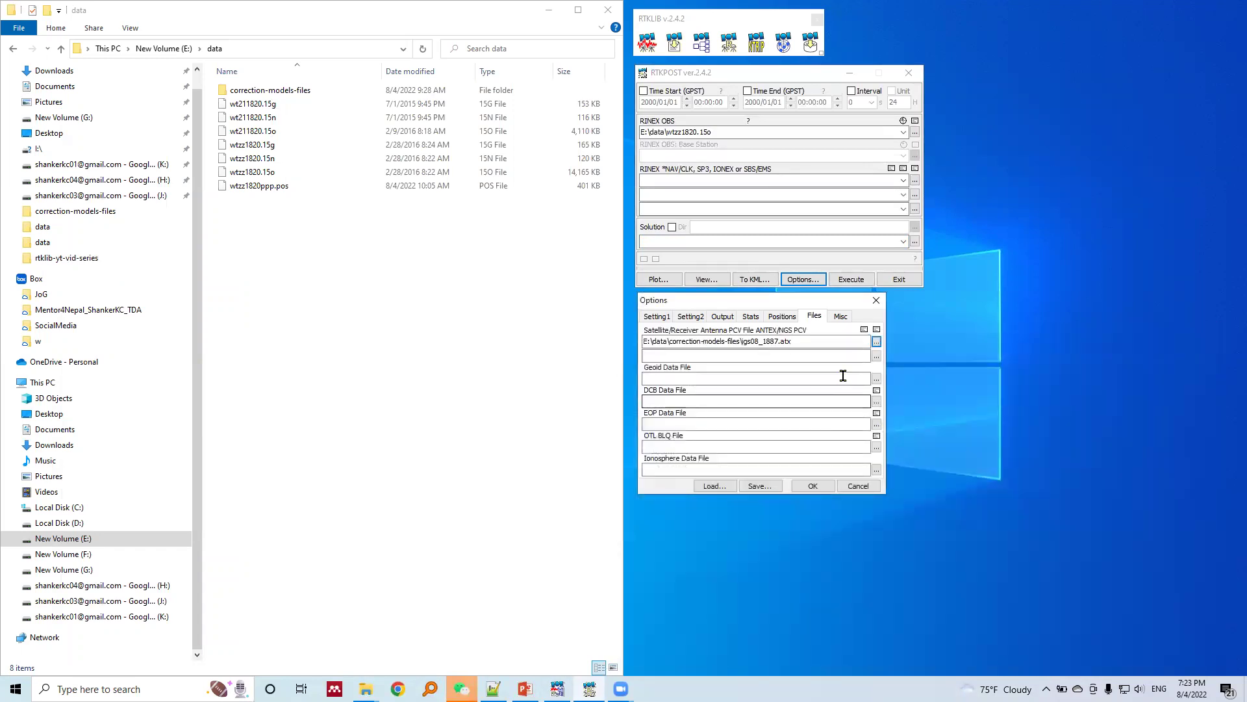
pyautogui.click(877, 358)
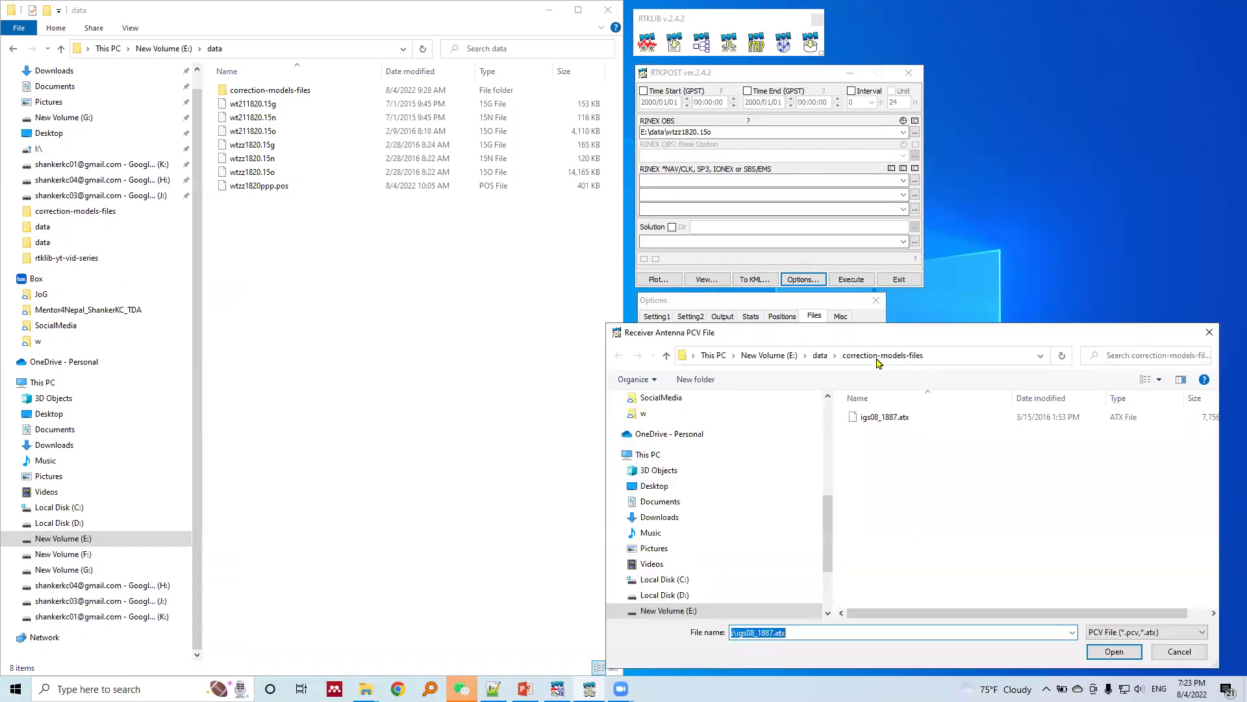
pyautogui.doubleClick(871, 418)
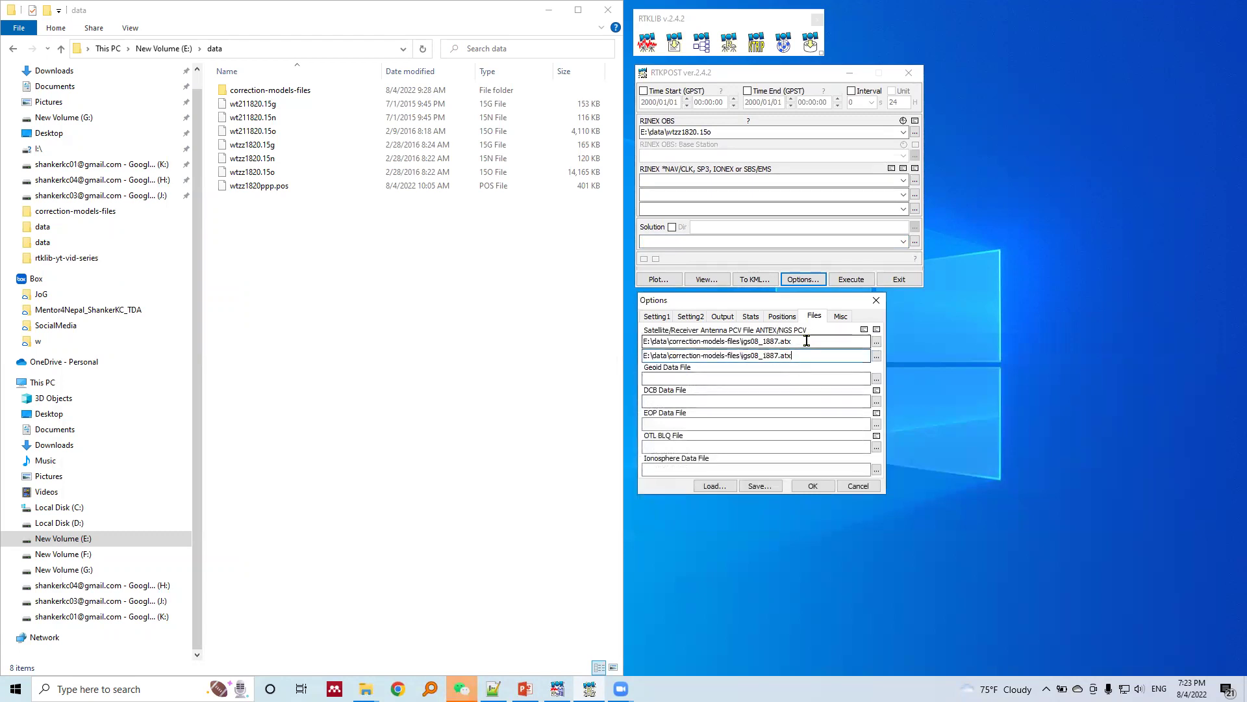
# Set P1P21507.DCB as the DCB data file and igs15P1851.erp as the EOP data file
pyautogui.click(792, 378)
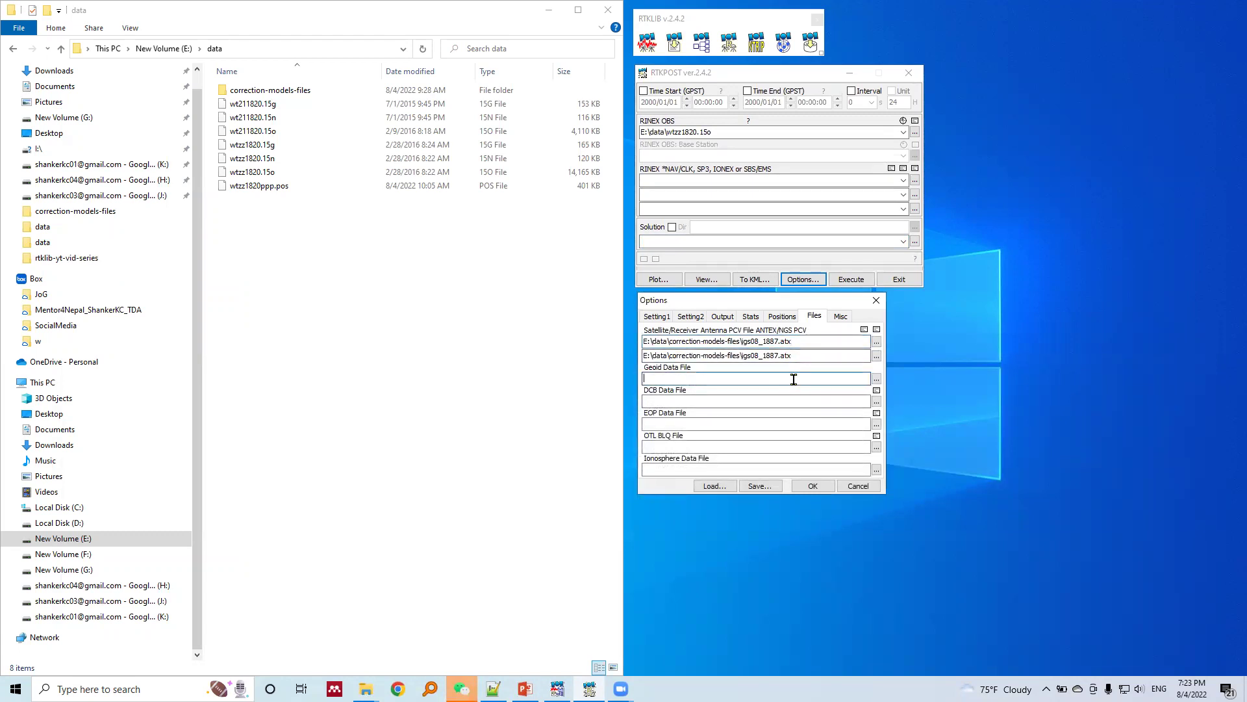
pyautogui.click(747, 401)
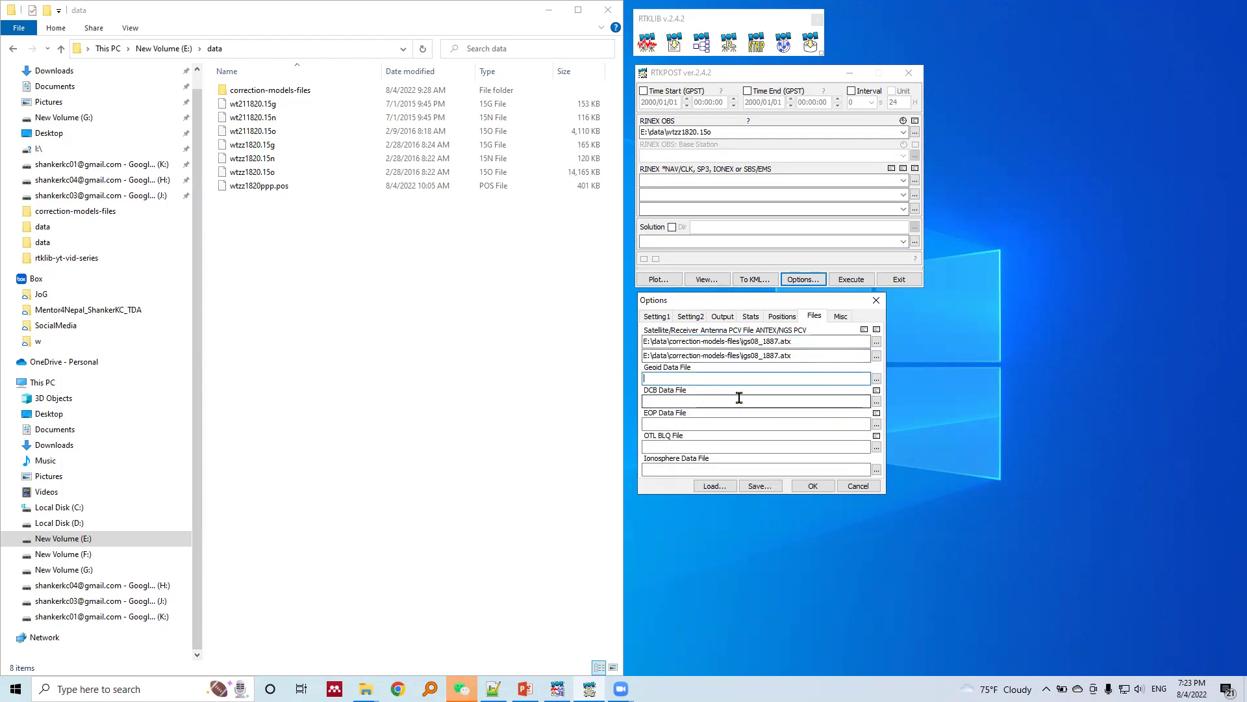
pyautogui.click(877, 402)
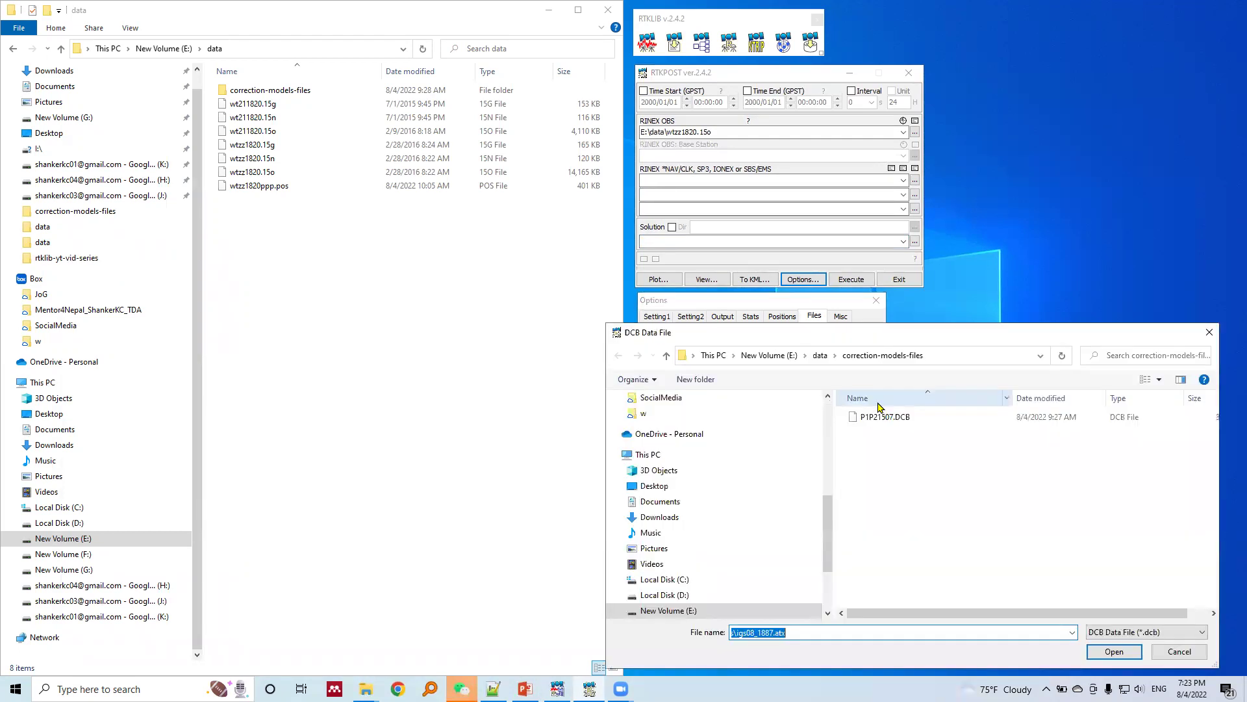
pyautogui.doubleClick(881, 419)
pyautogui.click(844, 426)
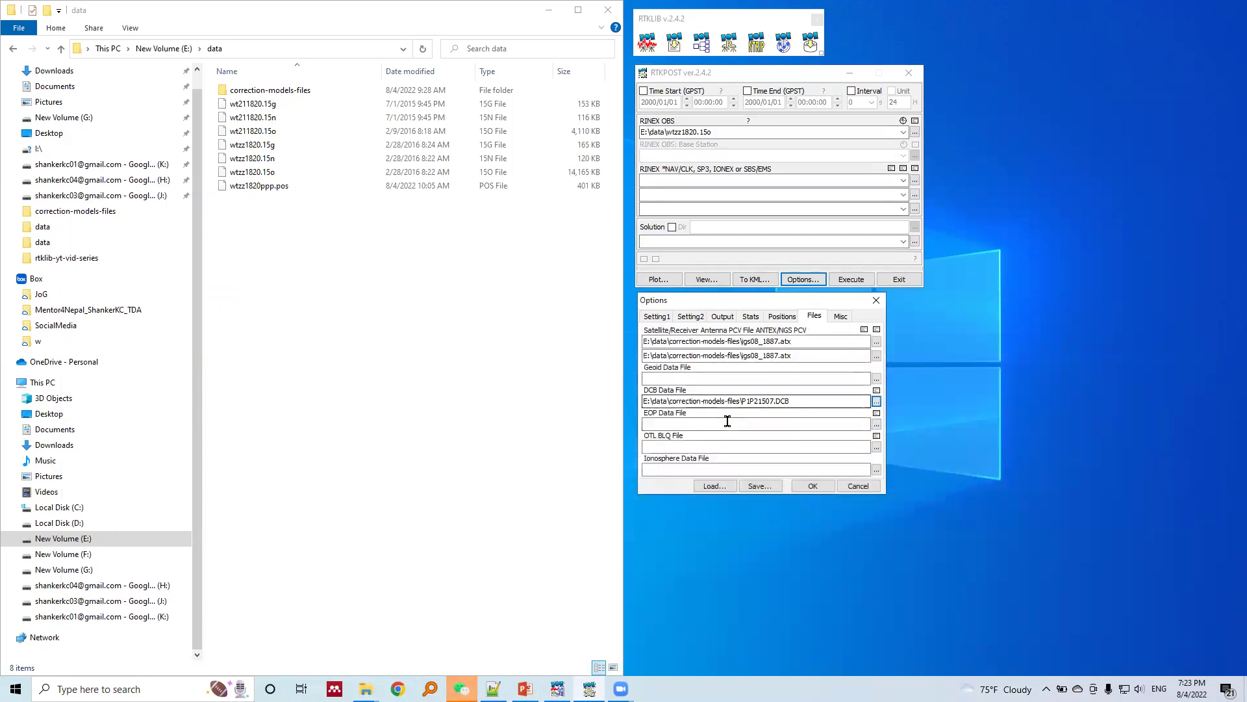
pyautogui.click(876, 424)
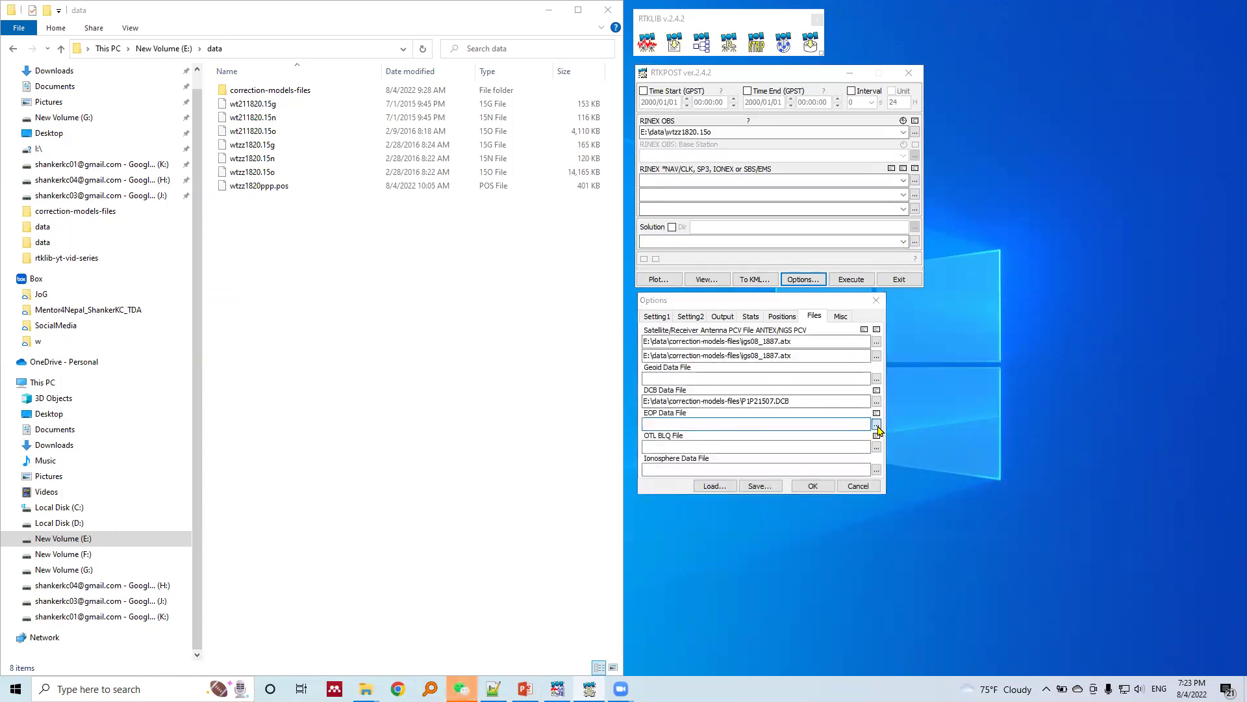
pyautogui.doubleClick(887, 418)
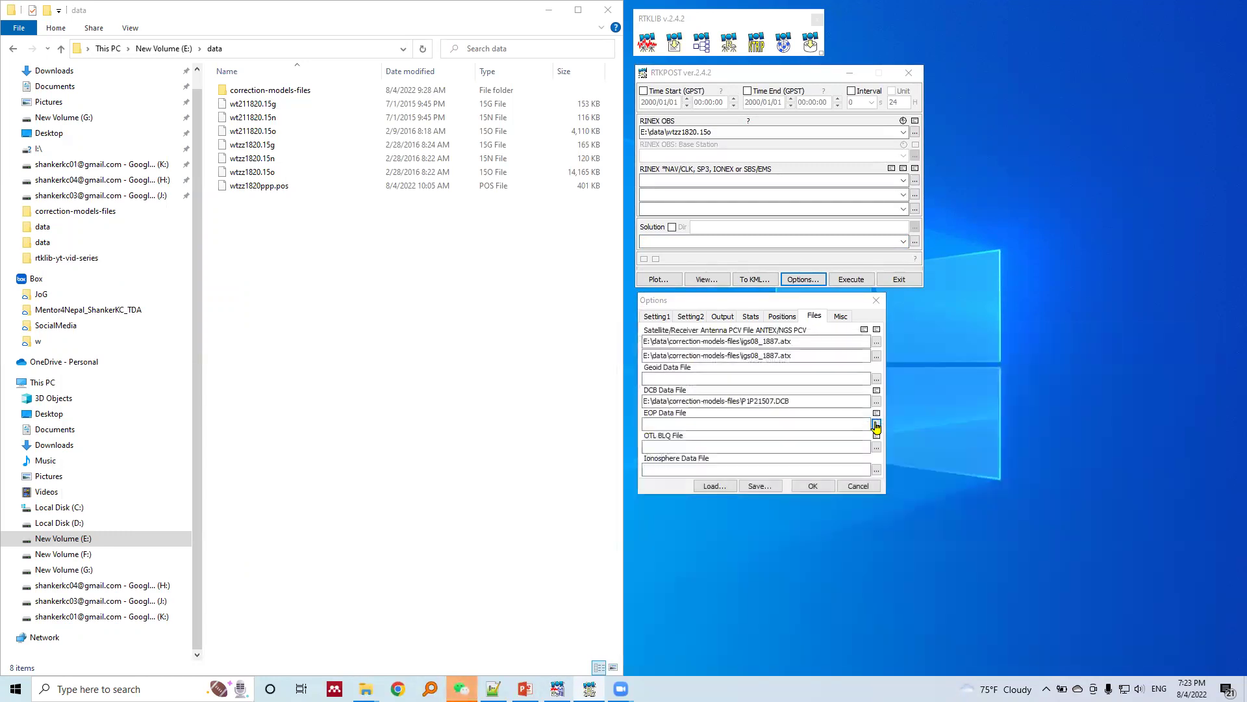
# Leave the OTL BLQ and ionosphere fields empty, check the Misc page, and return to Files
pyautogui.click(695, 446)
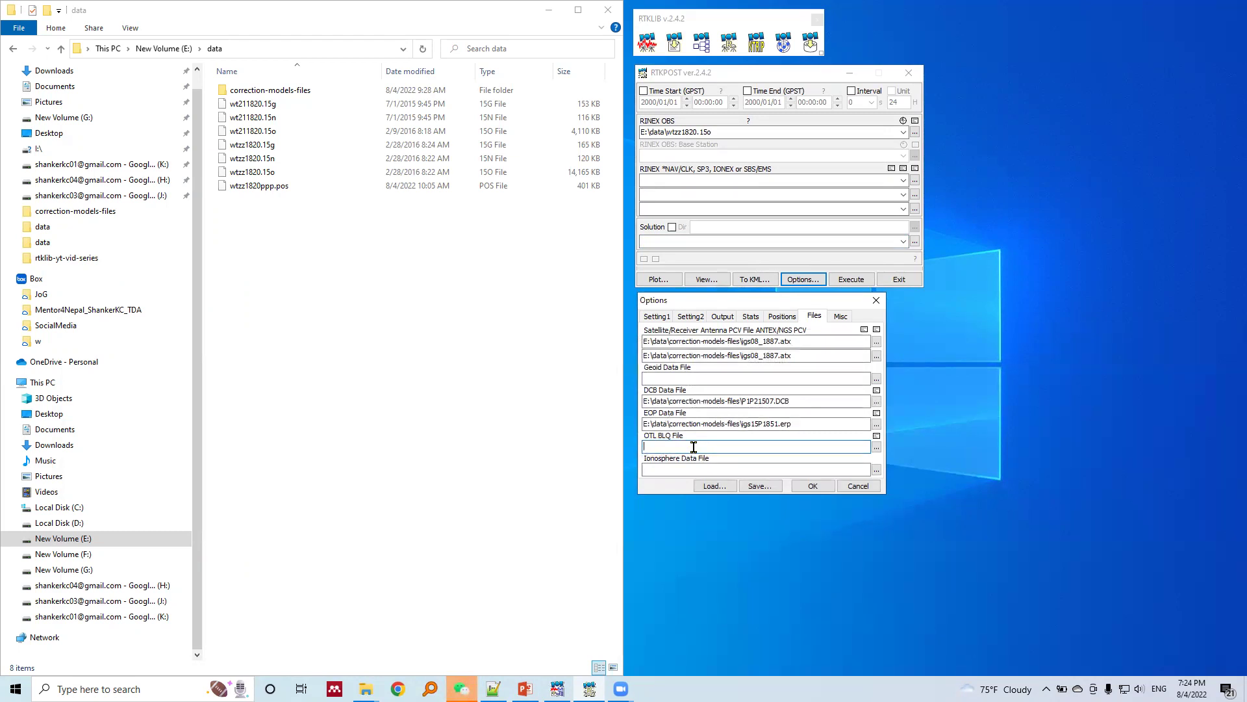
pyautogui.click(674, 469)
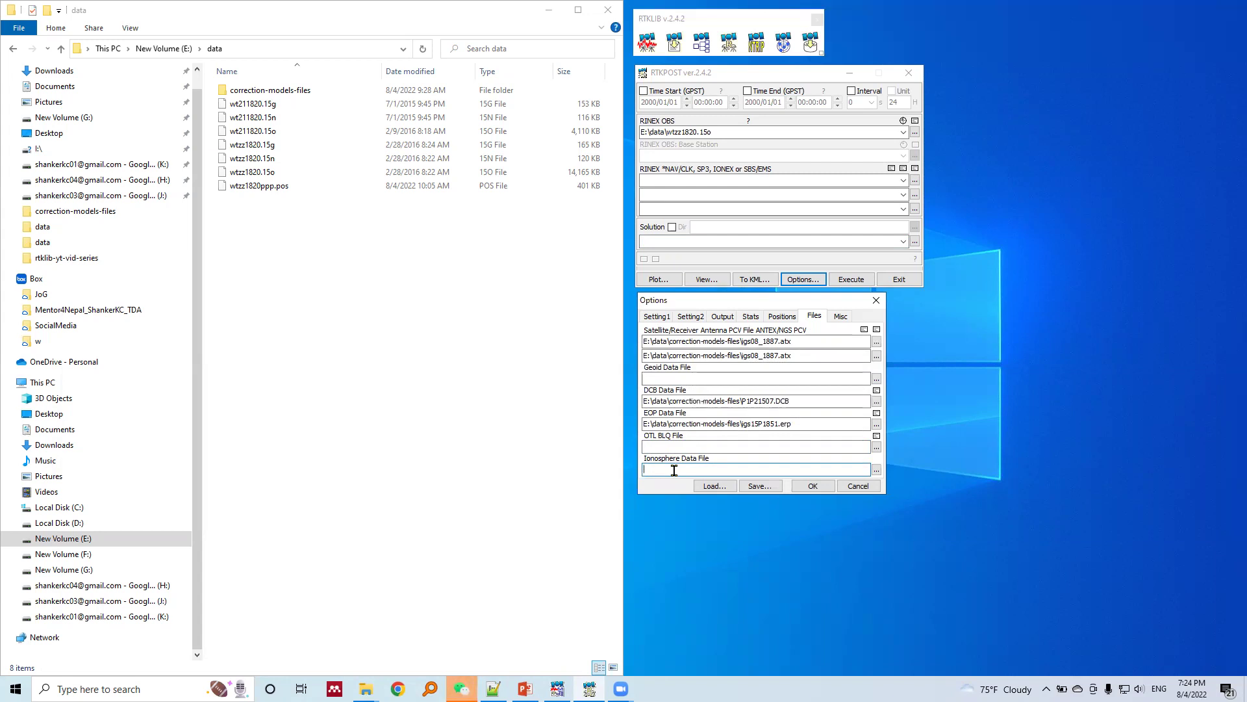
pyautogui.click(840, 316)
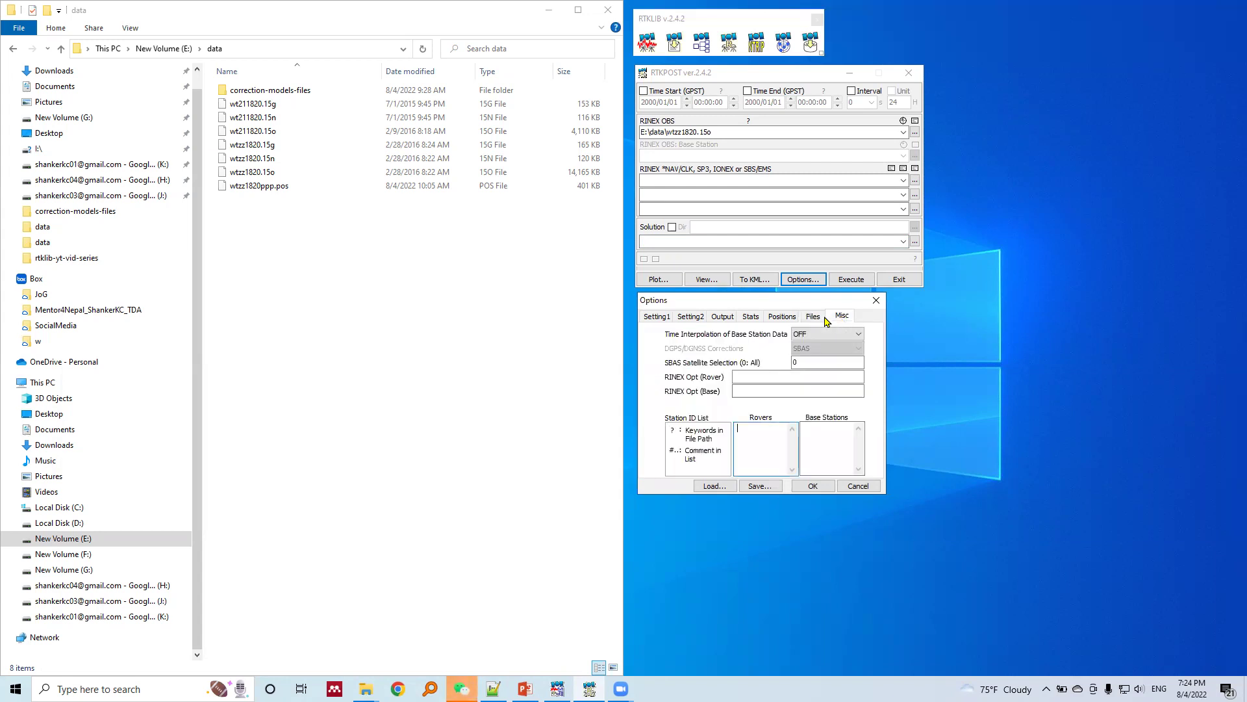
pyautogui.click(812, 317)
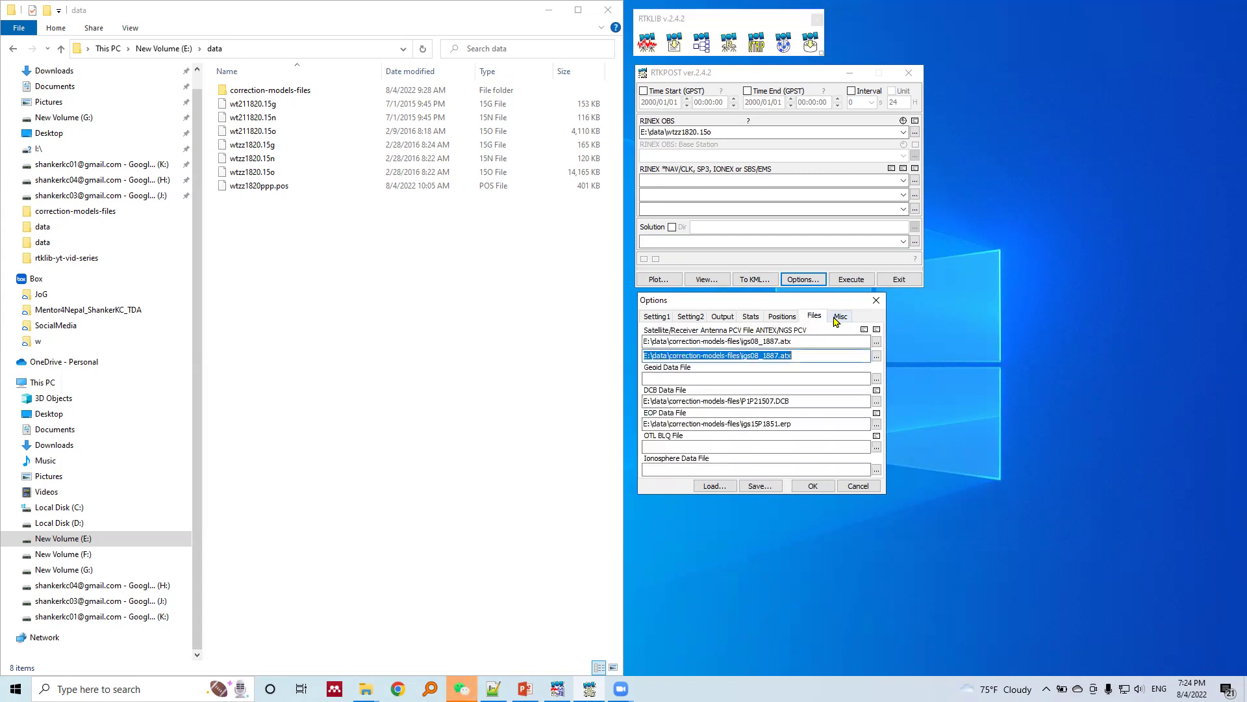
# Confirm the options and load E:\data\wtzz1820.15o as the rover RINEX OBS file
pyautogui.click(812, 488)
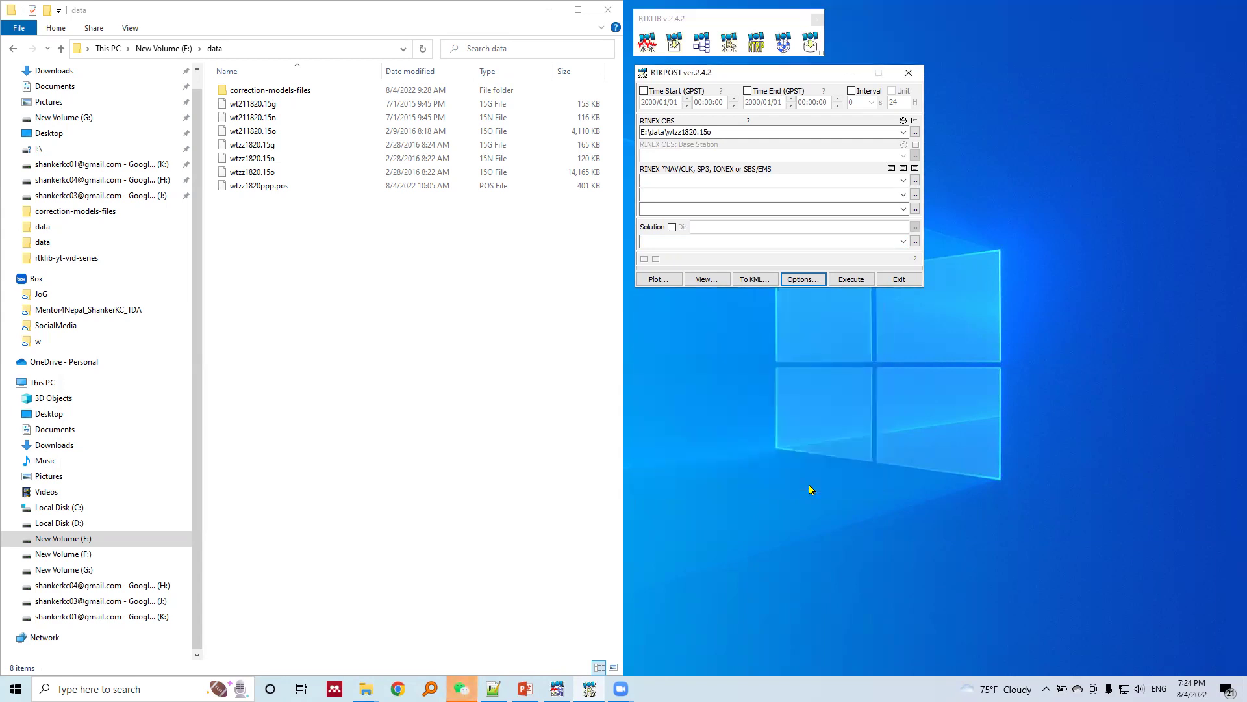
pyautogui.click(915, 132)
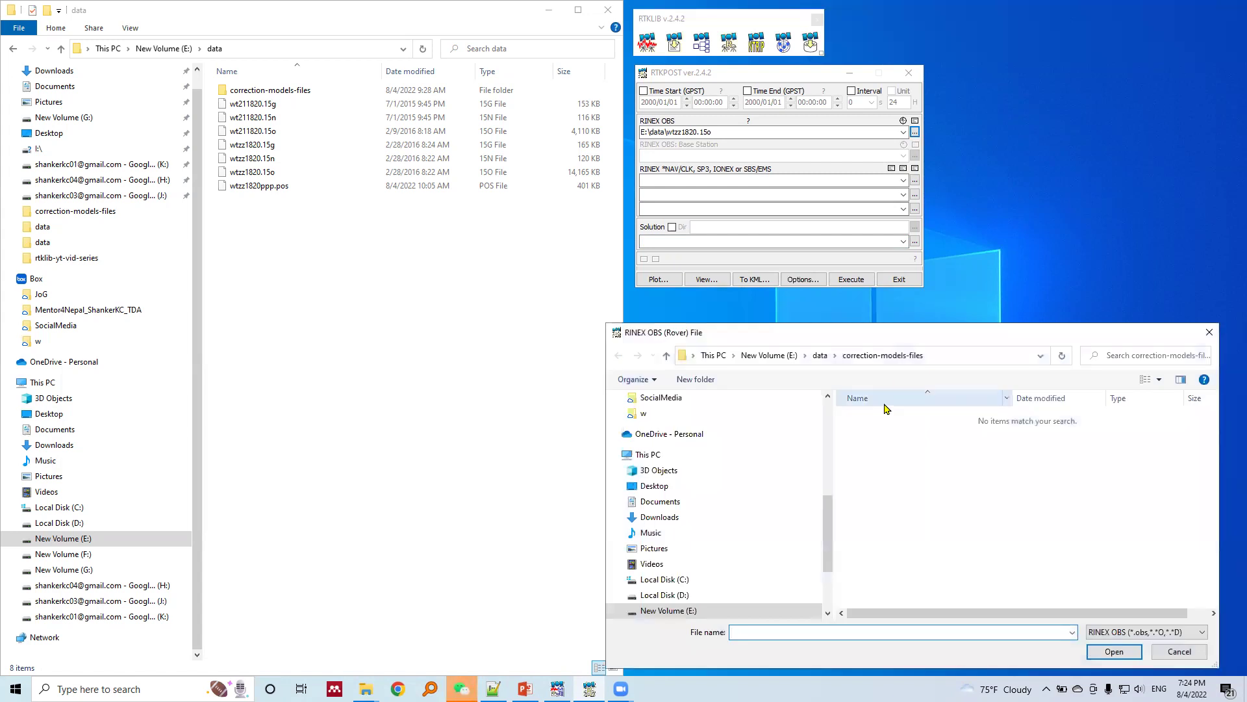
pyautogui.click(667, 356)
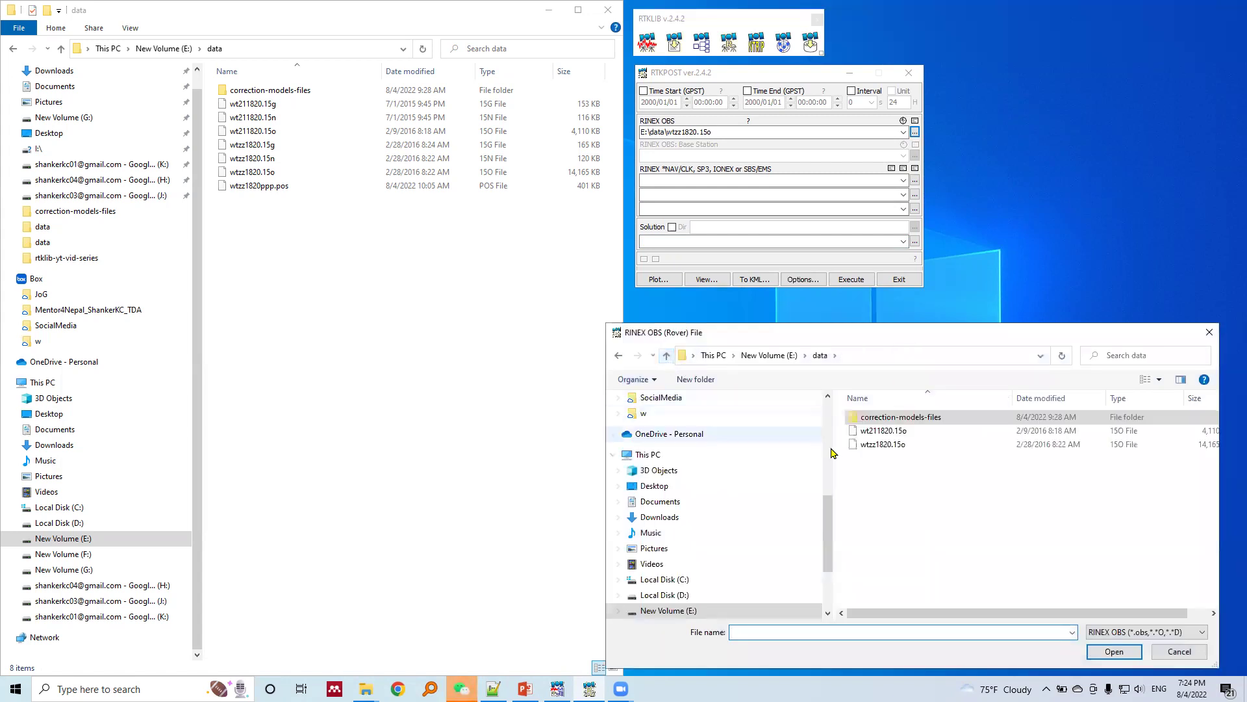
pyautogui.doubleClick(883, 445)
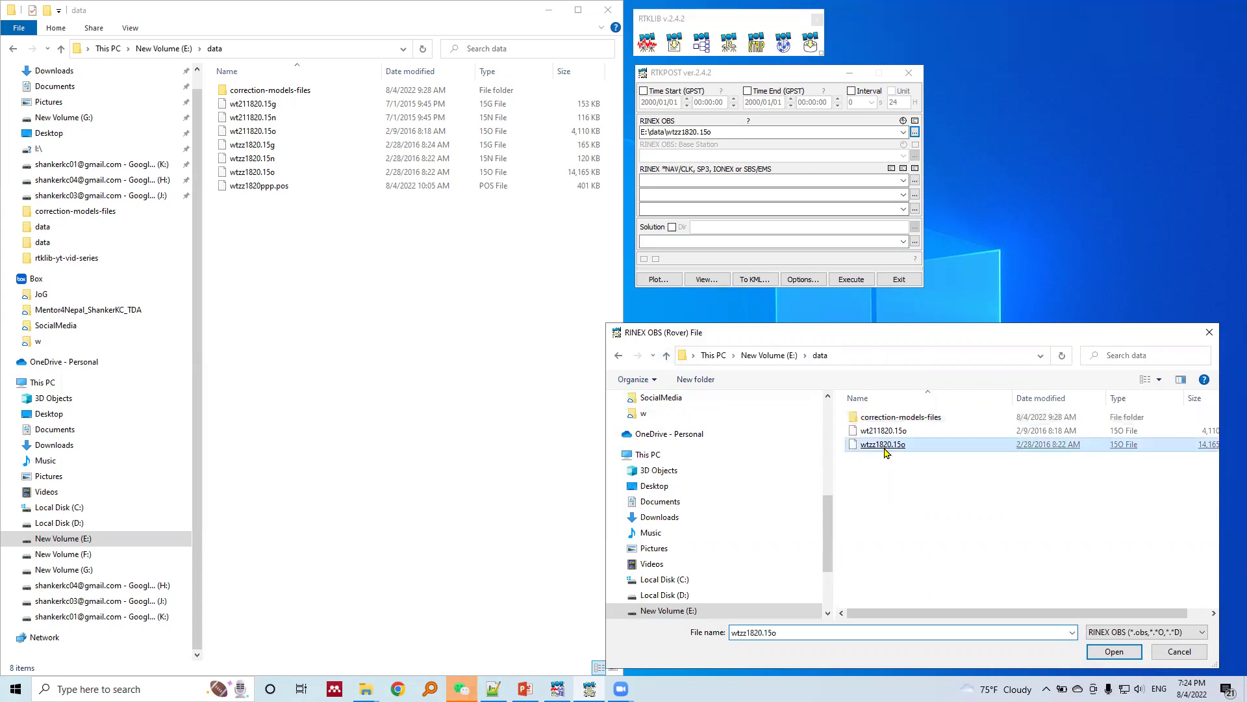
# Load wtzz1820.15n as the first RINEX NAV file
pyautogui.click(794, 180)
pyautogui.click(916, 183)
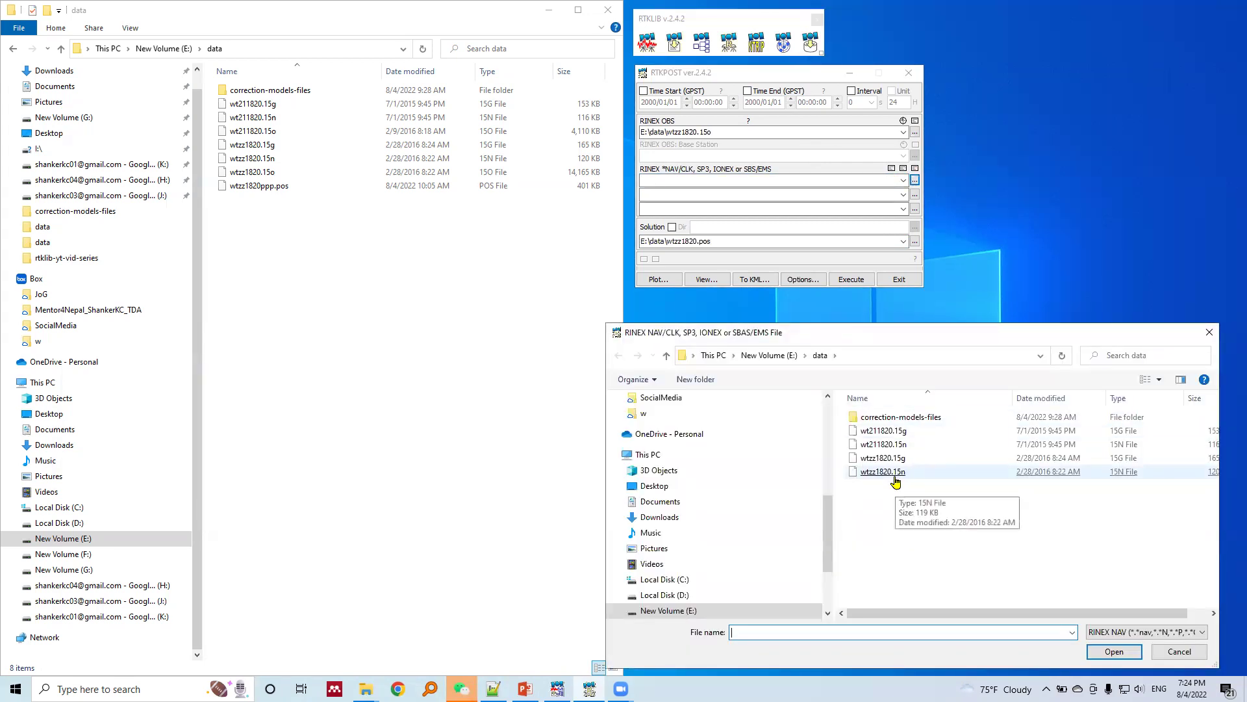
pyautogui.doubleClick(895, 481)
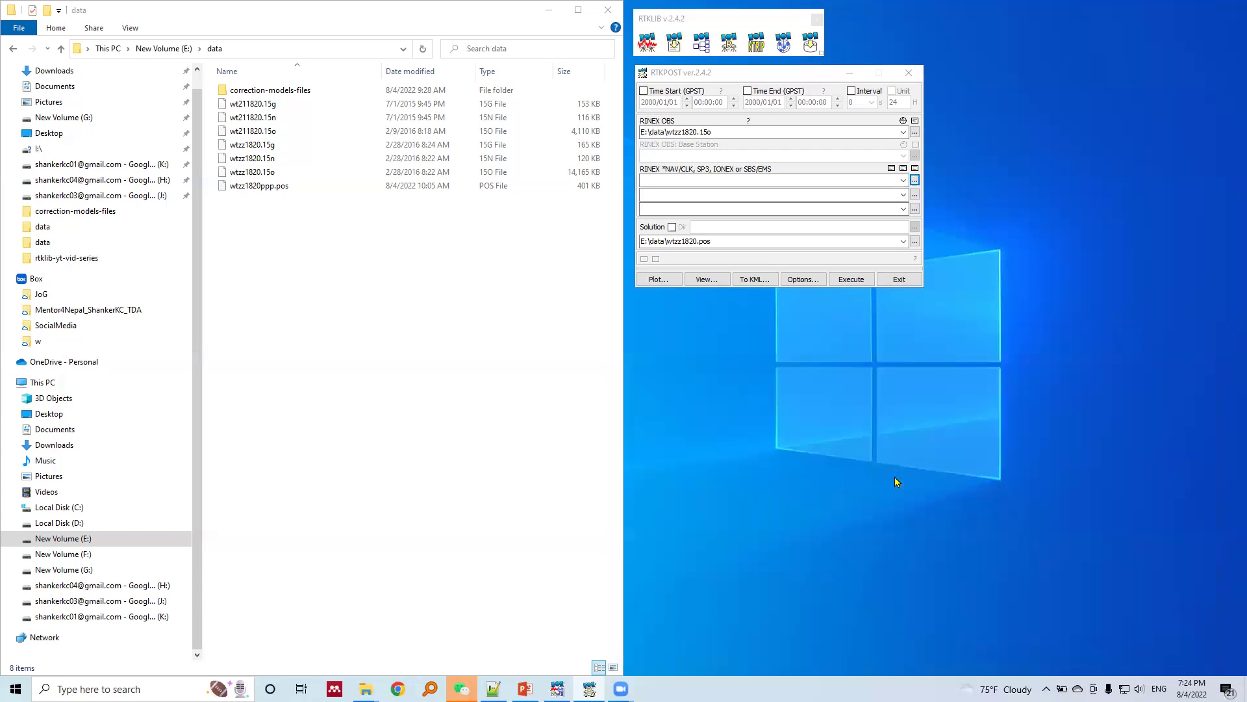
# Add correction-models-files\igs18513.clk as the second input file for precise clocks
pyautogui.click(735, 181)
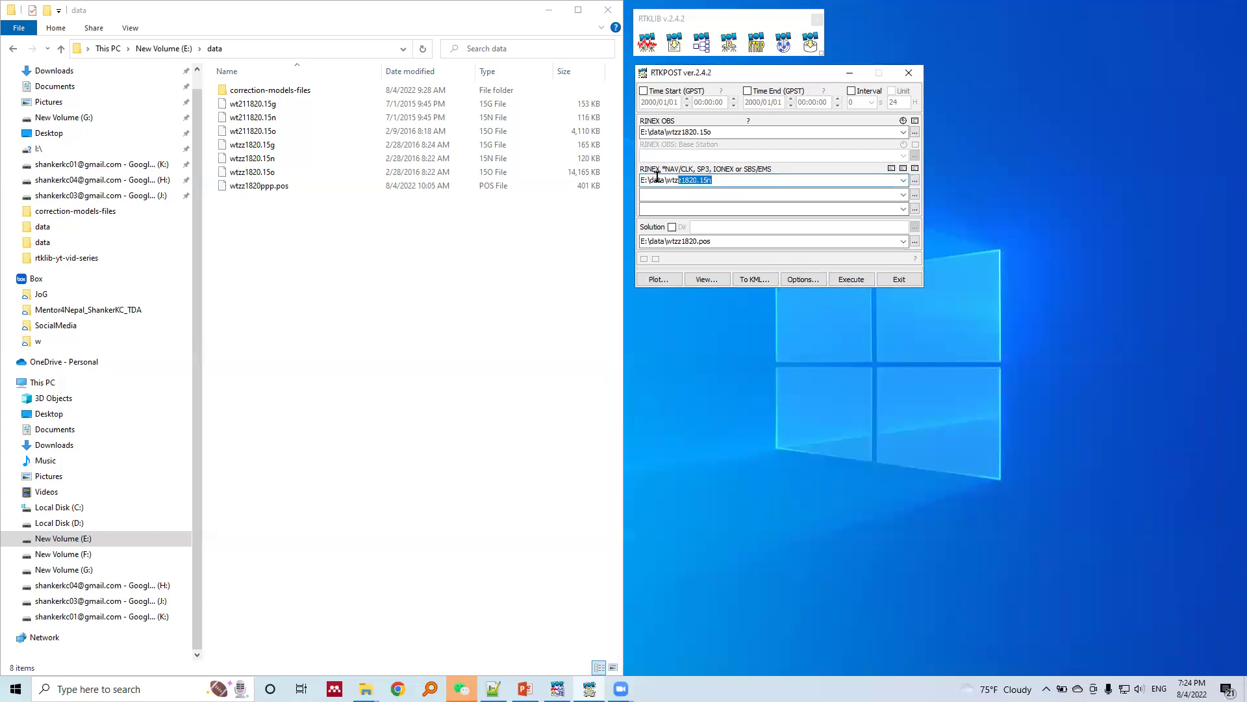
pyautogui.click(699, 193)
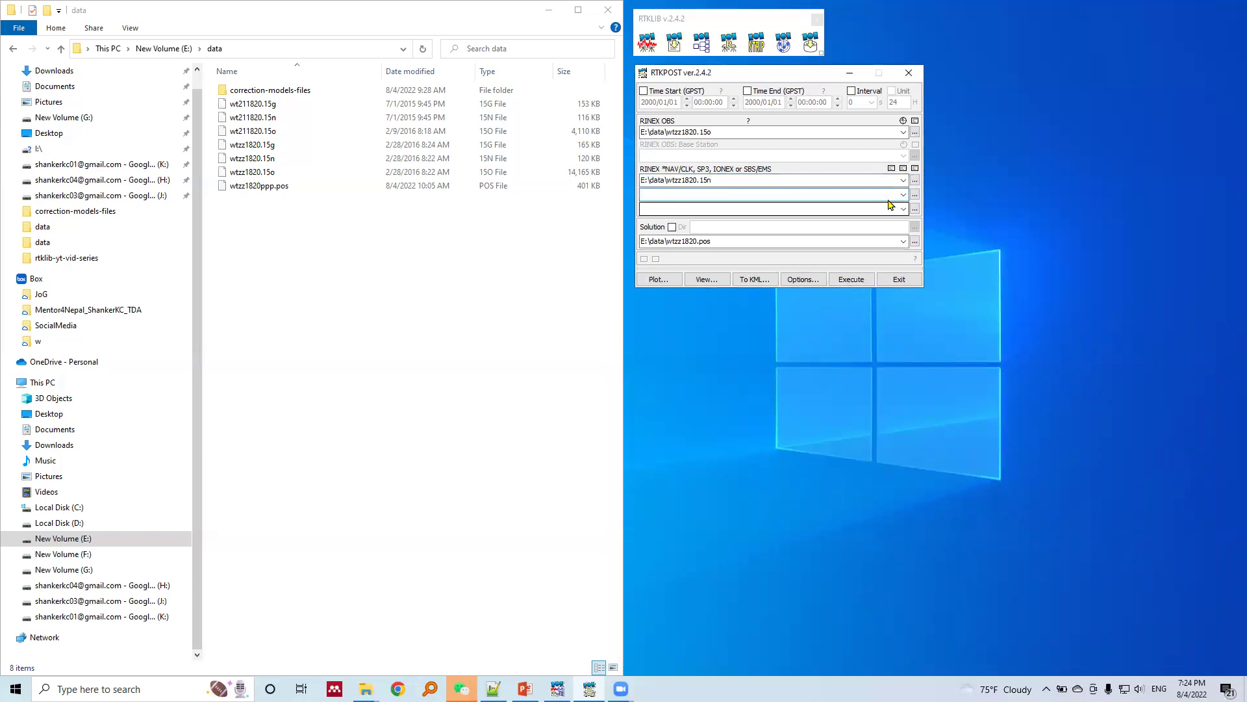
pyautogui.click(915, 195)
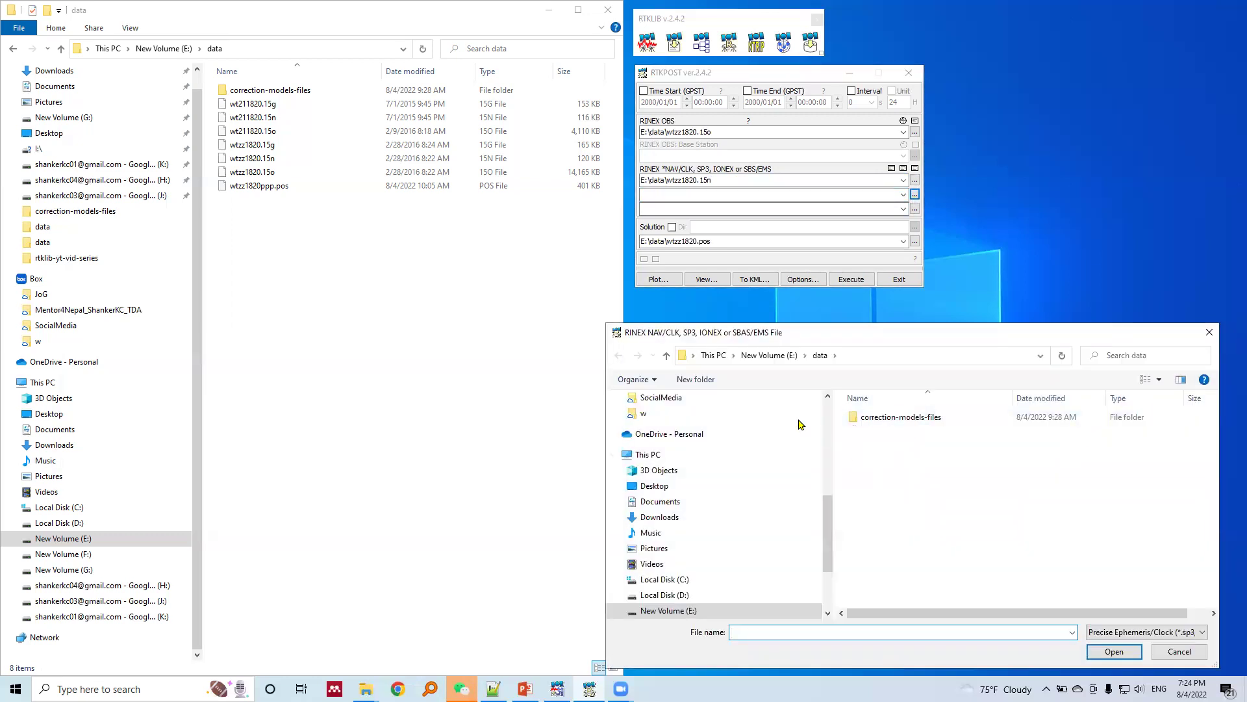
pyautogui.doubleClick(868, 417)
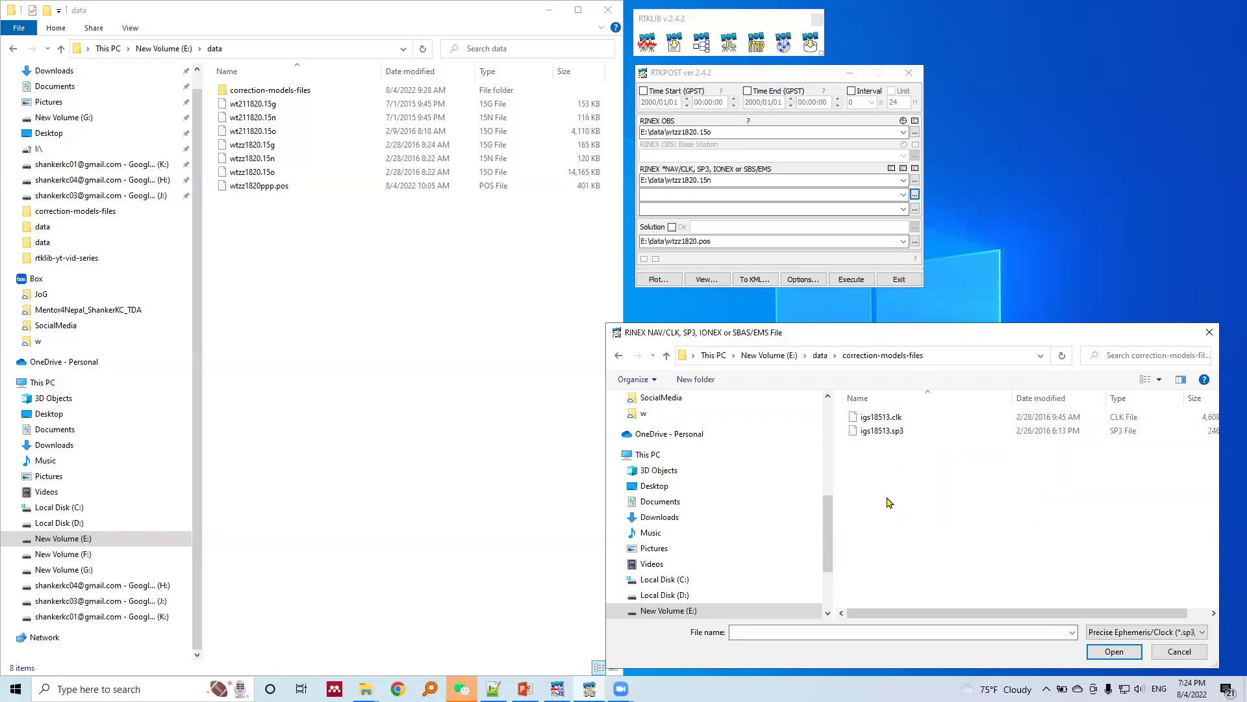
pyautogui.click(875, 419)
pyautogui.doubleClick(875, 421)
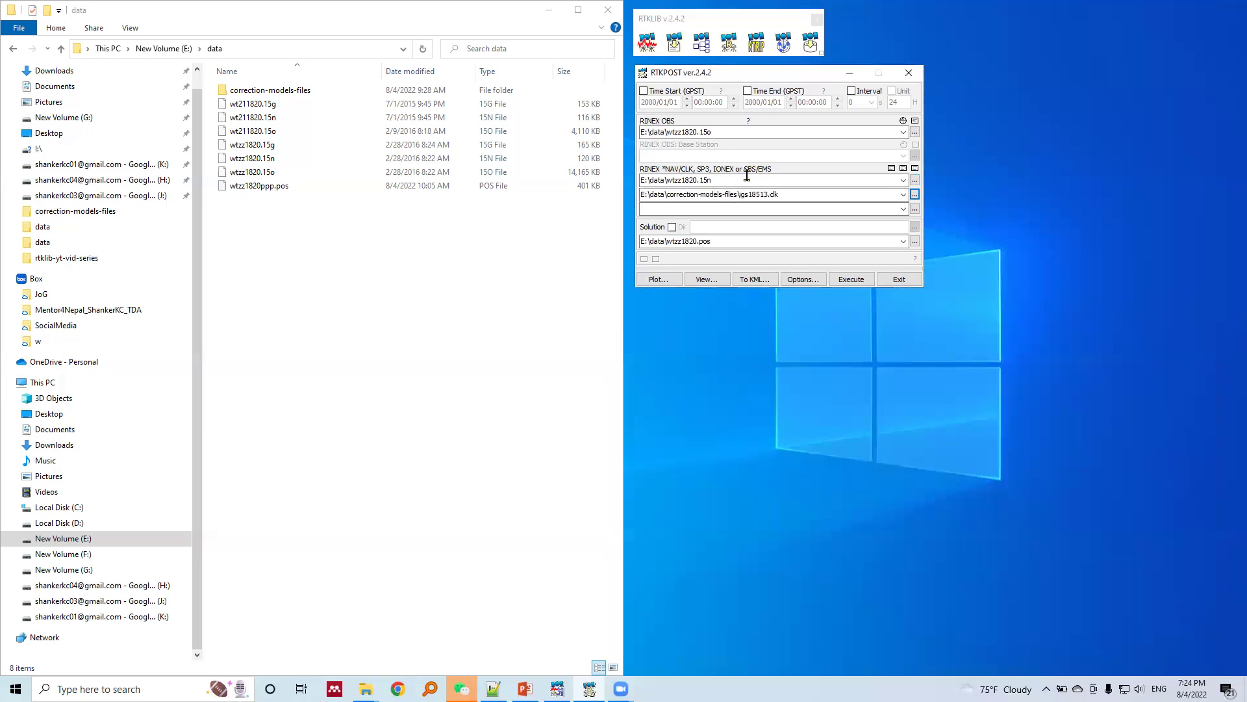
# Add igs18513.sp3 as the third input, filtering files by Precise Ephemeris/Clock
pyautogui.click(914, 208)
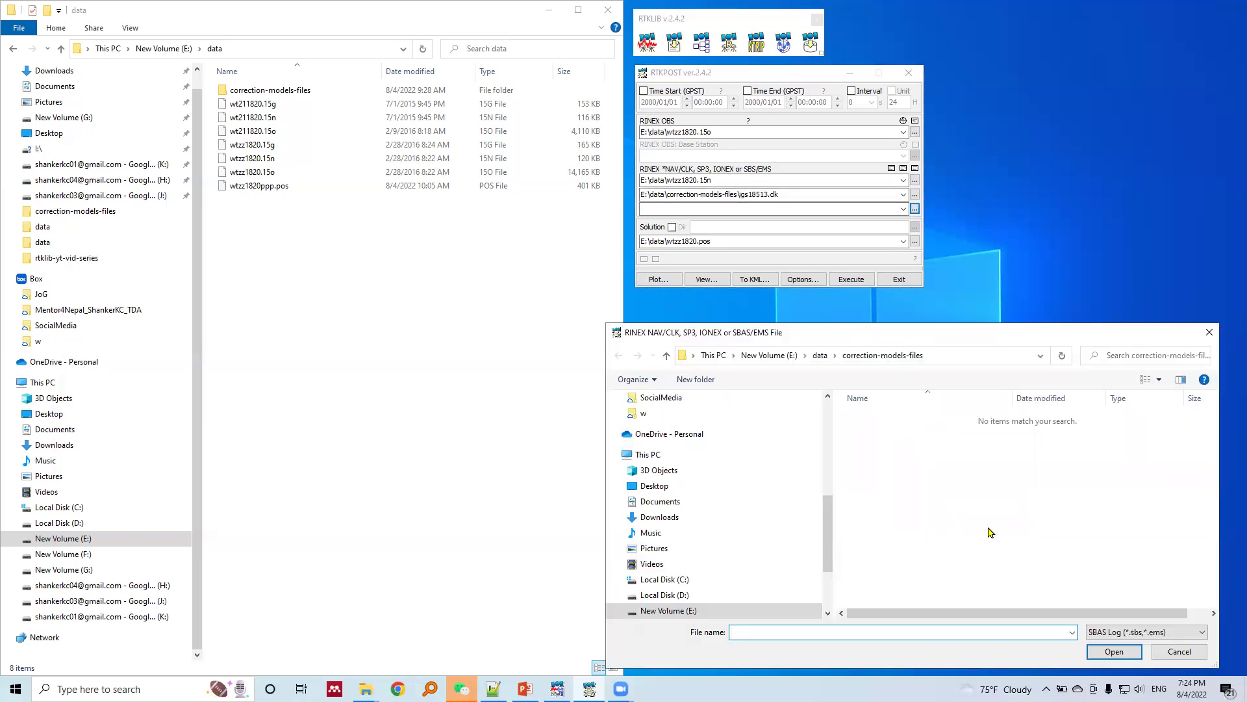
pyautogui.click(1105, 632)
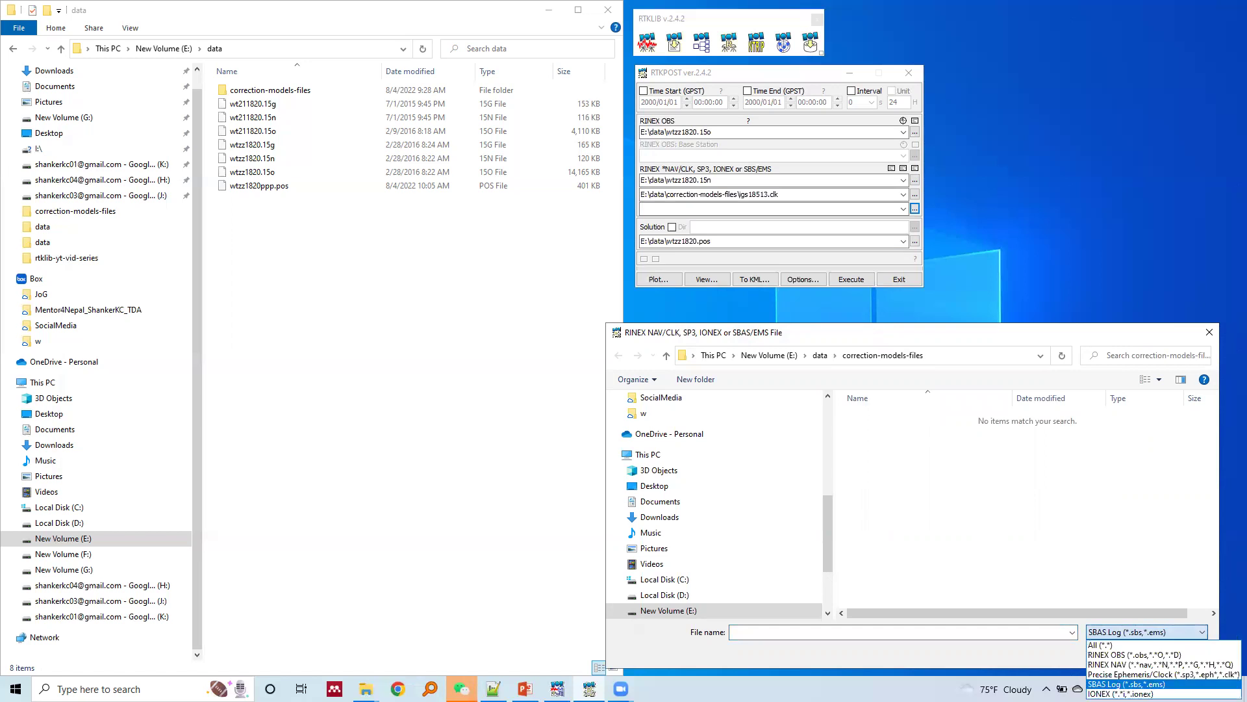
pyautogui.click(1105, 676)
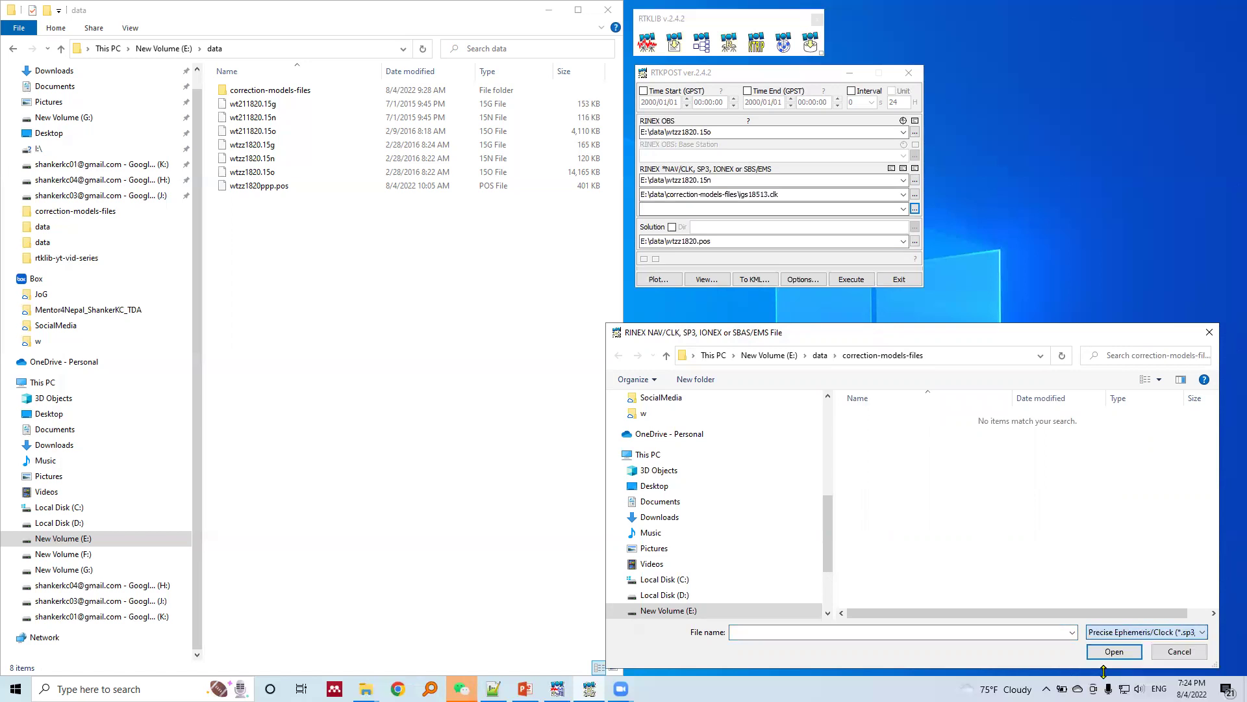
pyautogui.click(874, 432)
pyautogui.doubleClick(874, 432)
pyautogui.doubleClick(697, 242)
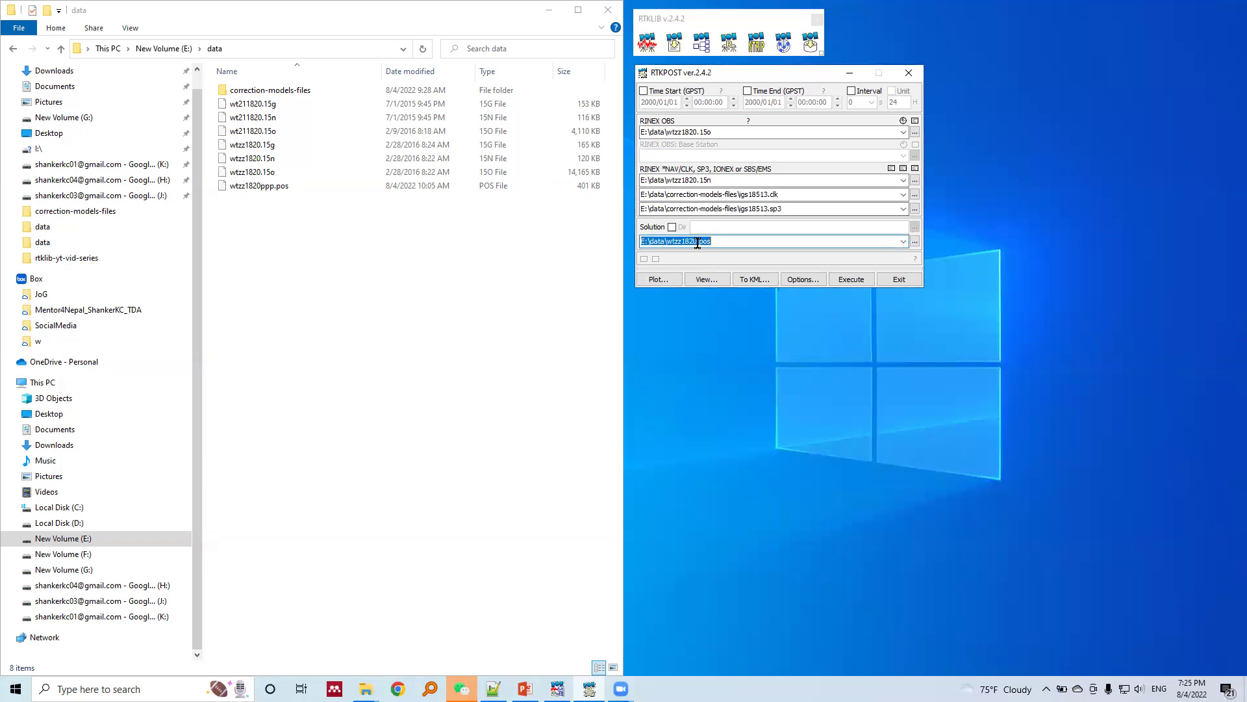
# Rename the solution output to E:\data\wtzz1820ppp.pos and start processing with Execute
pyautogui.click(697, 241)
pyautogui.write('ppp')
pyautogui.moveTo(701, 77); pyautogui.dragTo(698, 73)
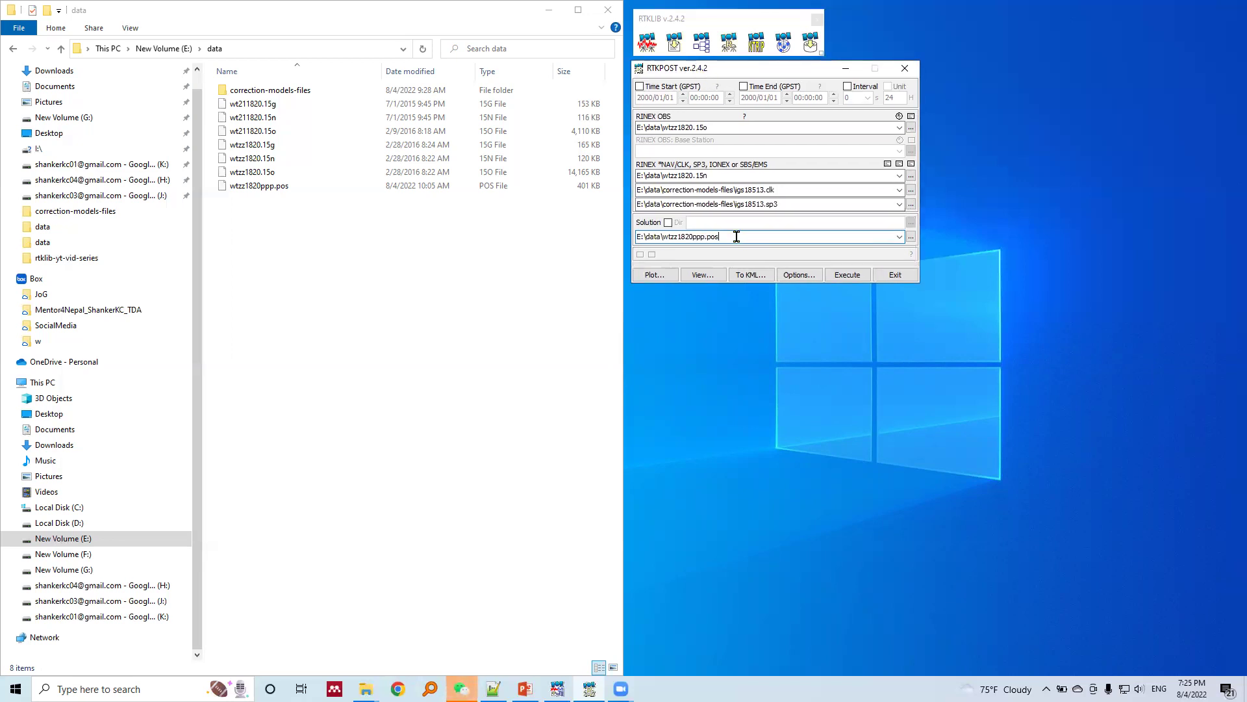
pyautogui.click(846, 275)
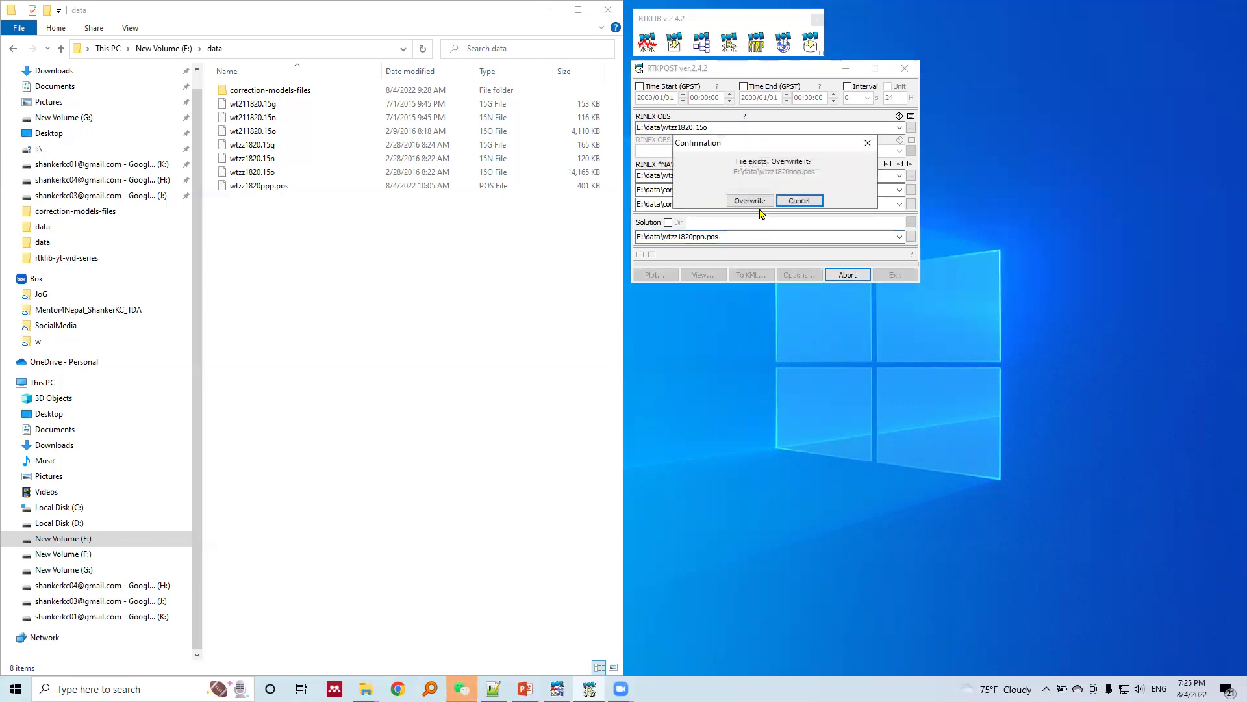